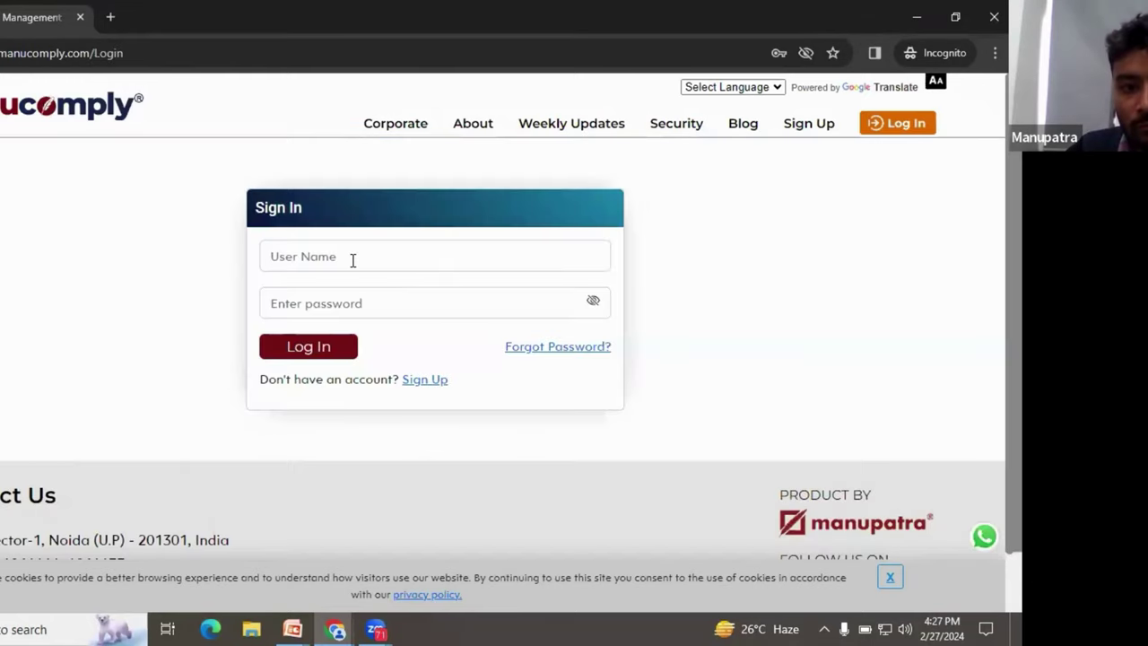
# Step: Log in with the user account's name and password, ending the other active session
pyautogui.click(357, 259)
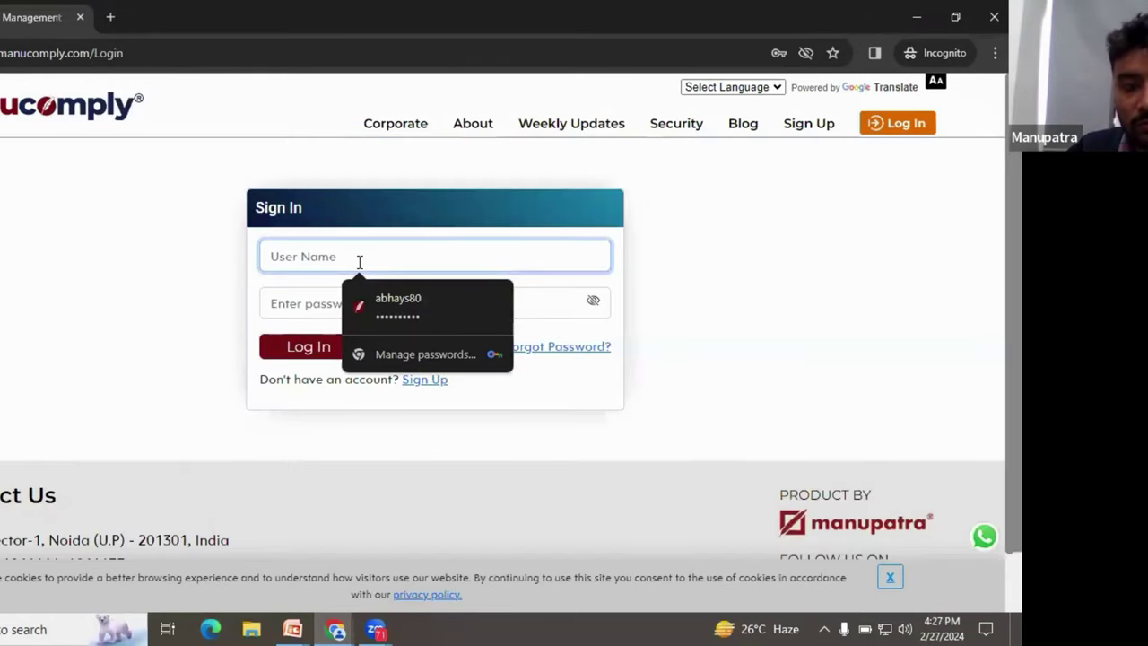
pyautogui.write('USER2')
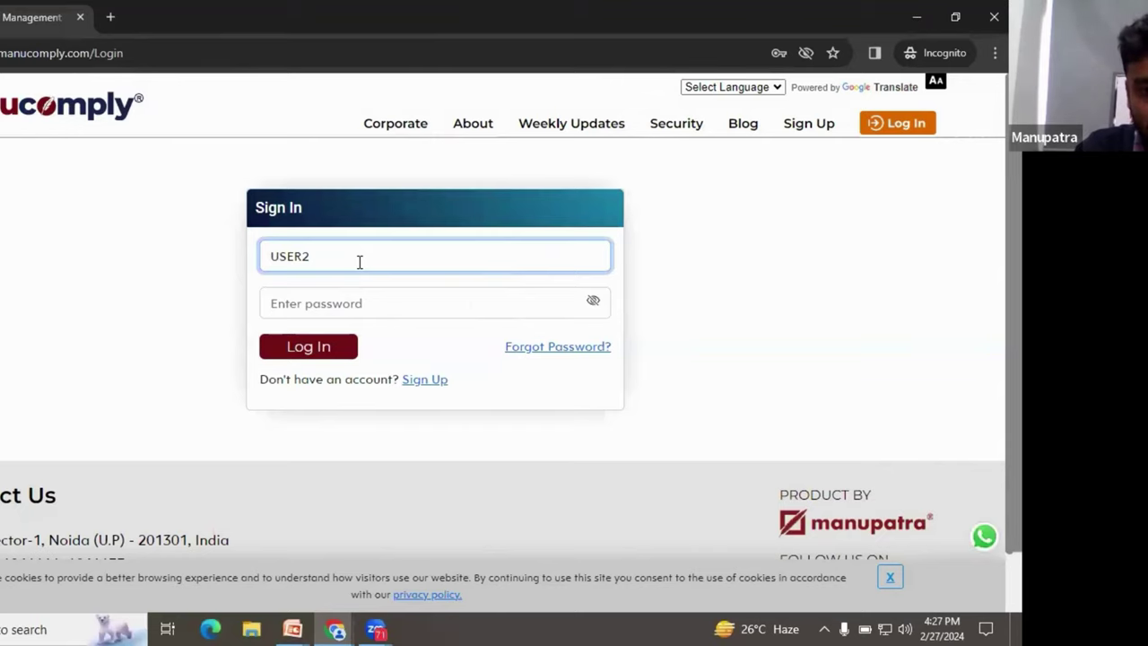
pyautogui.hotkey('ctrl', 'a')
pyautogui.press('BackSpace')
pyautogui.write('user2')
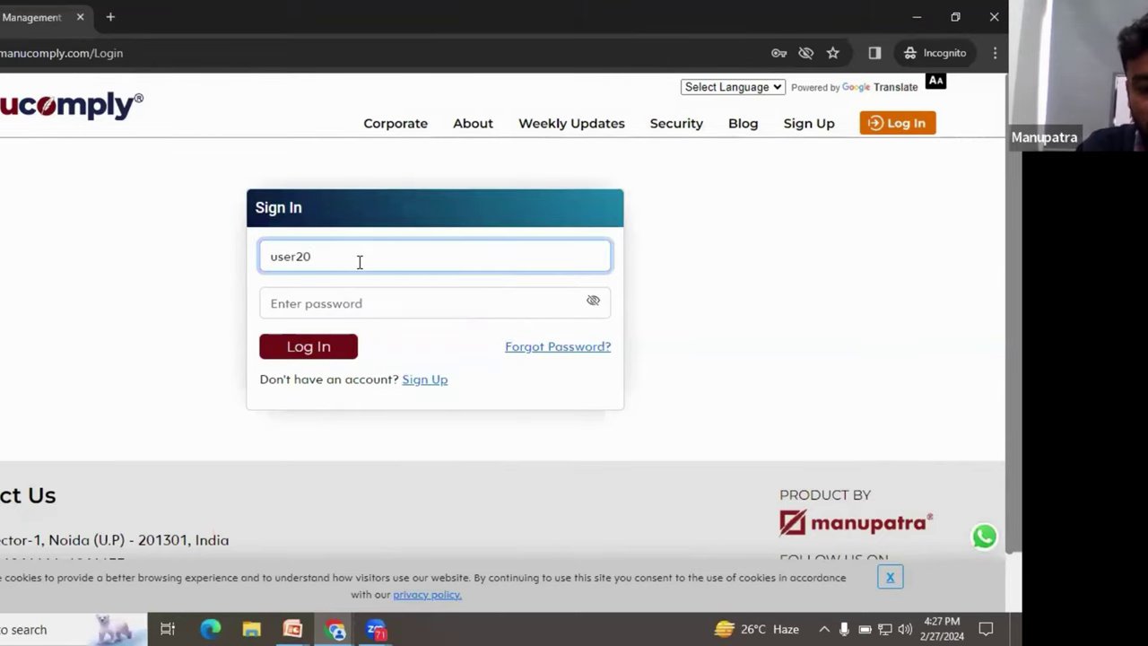
pyautogui.press('Tab')
pyautogui.write('1234')
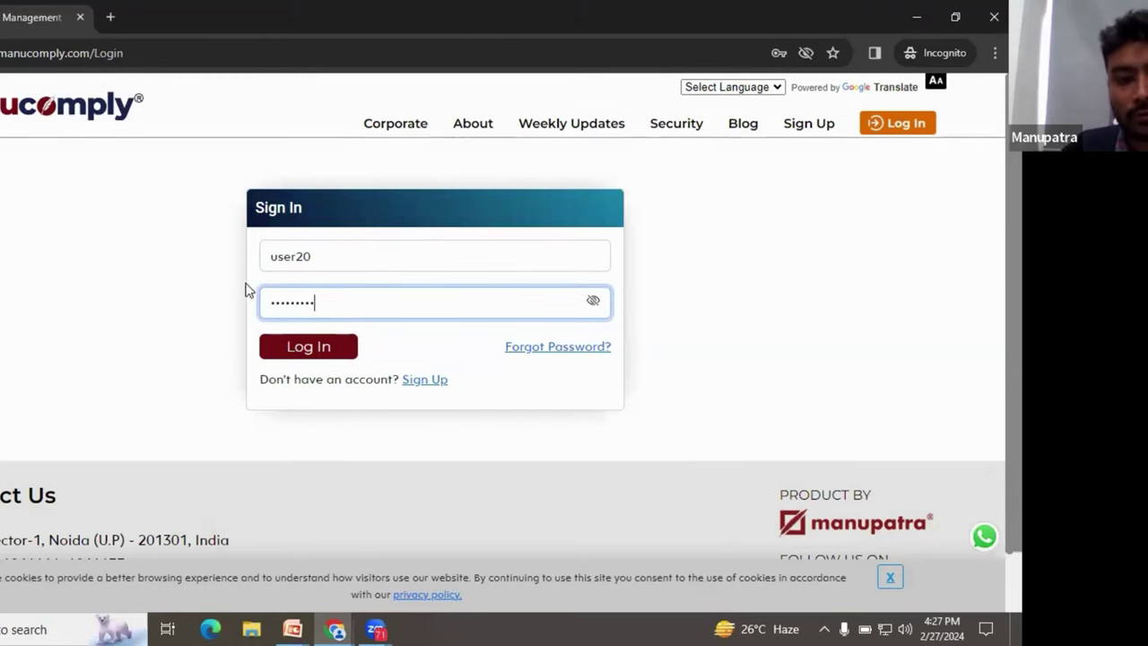
pyautogui.click(316, 352)
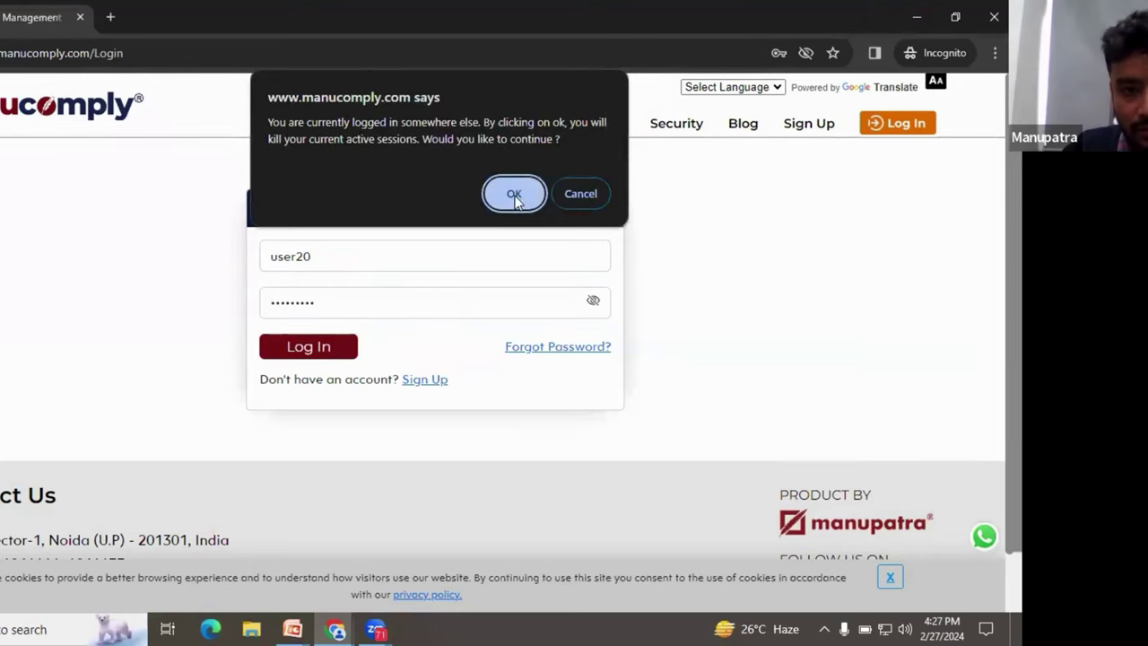
pyautogui.click(514, 192)
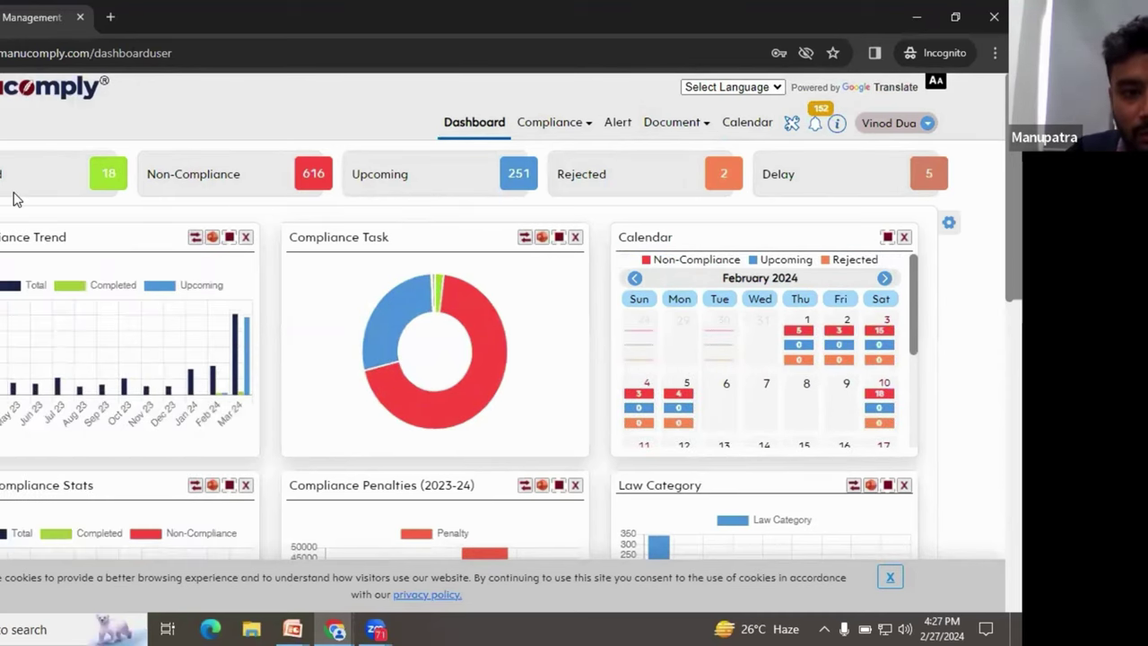
# Step: Review the Content of articles compliance details from the Upcoming list, then open its update form
pyautogui.click(508, 179)
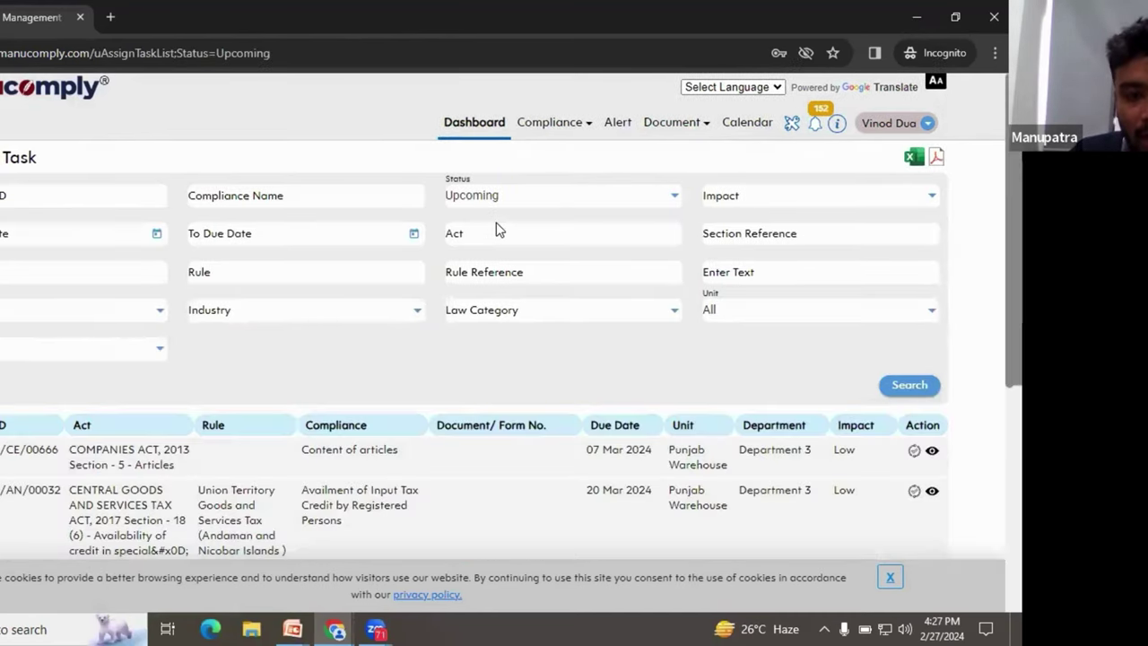
pyautogui.scroll(-2, 499, 231)
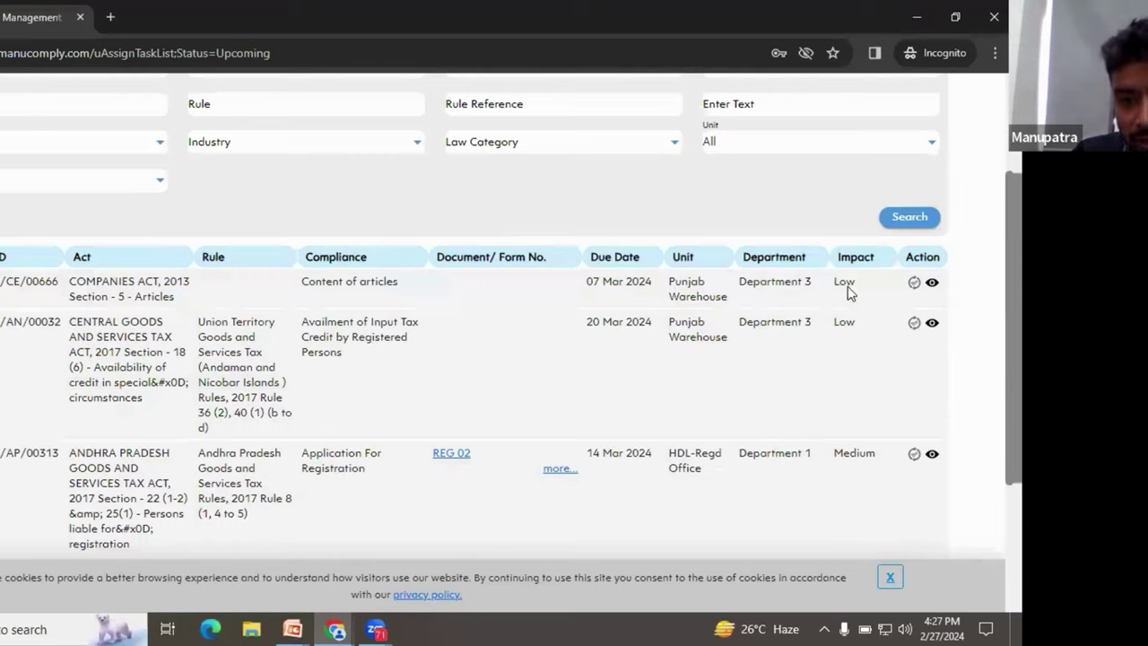
pyautogui.click(934, 283)
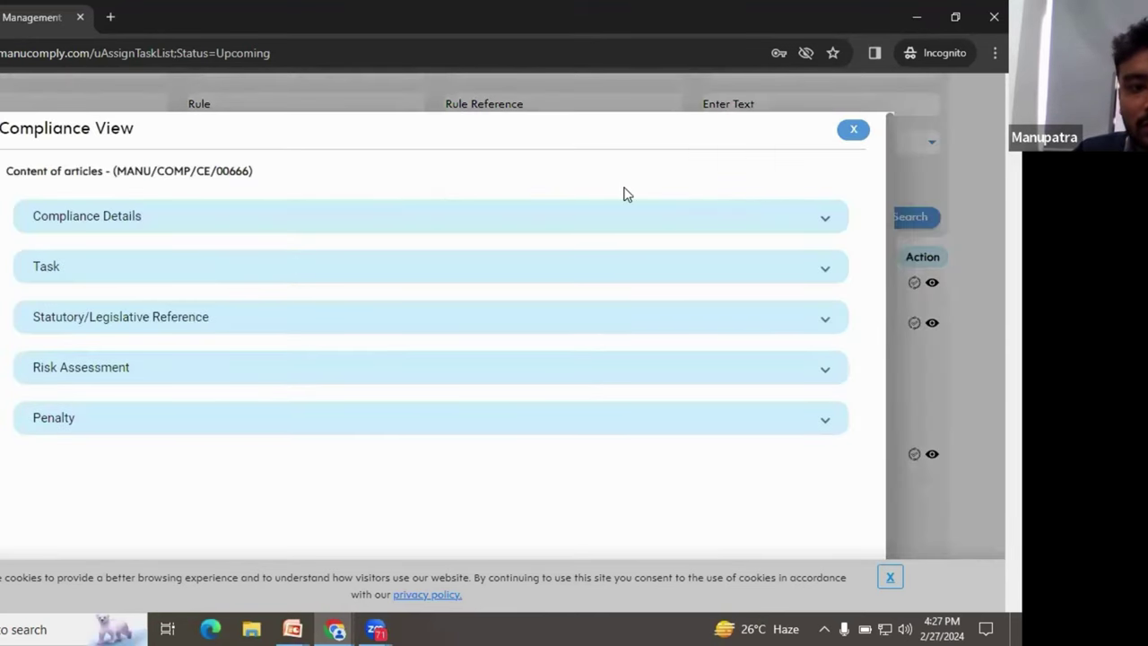
pyautogui.click(565, 220)
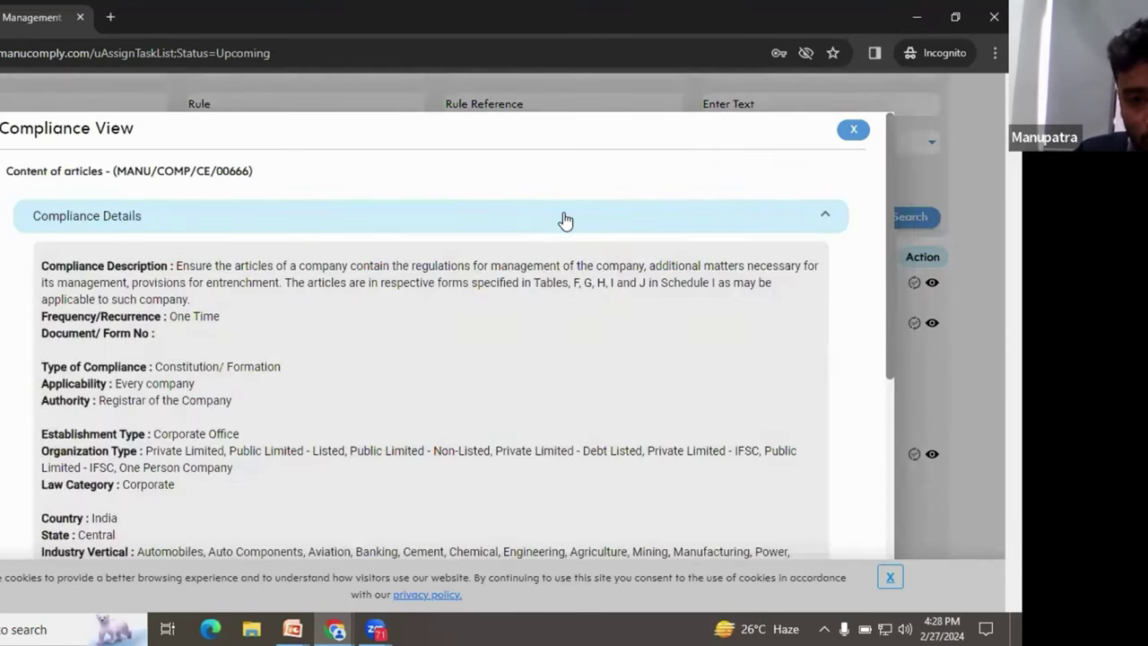
pyautogui.click(853, 132)
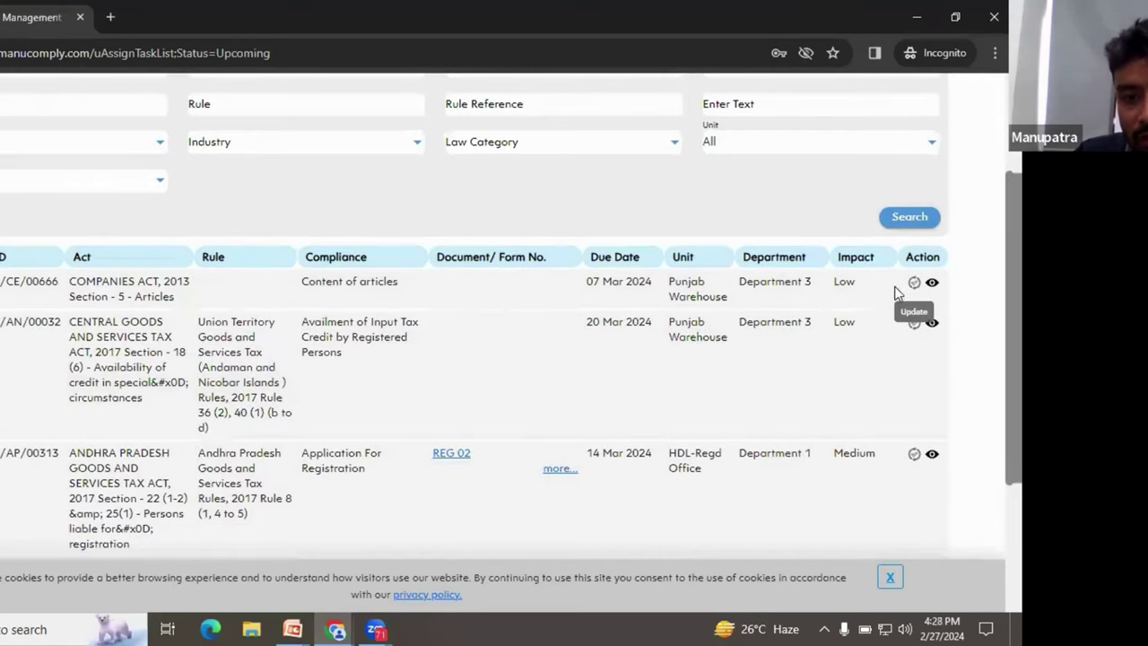
pyautogui.click(914, 284)
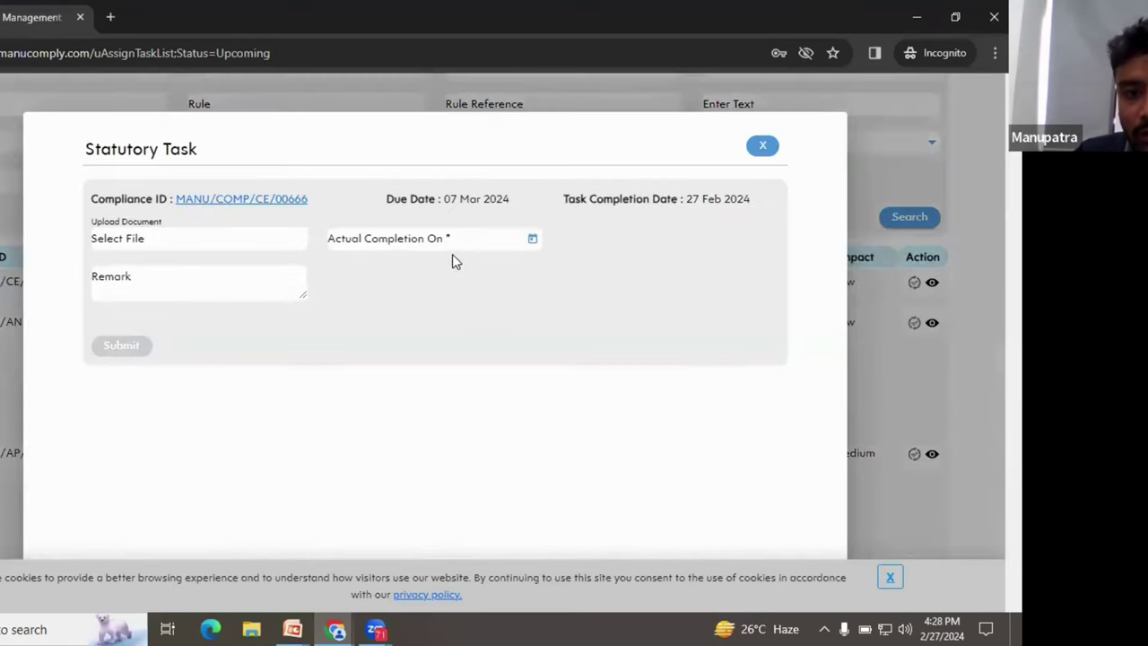
# Step: Set actual completion to 27 Feb 2024, attach Test 1 from Downloads, and add remark 'Done'
pyautogui.click(532, 239)
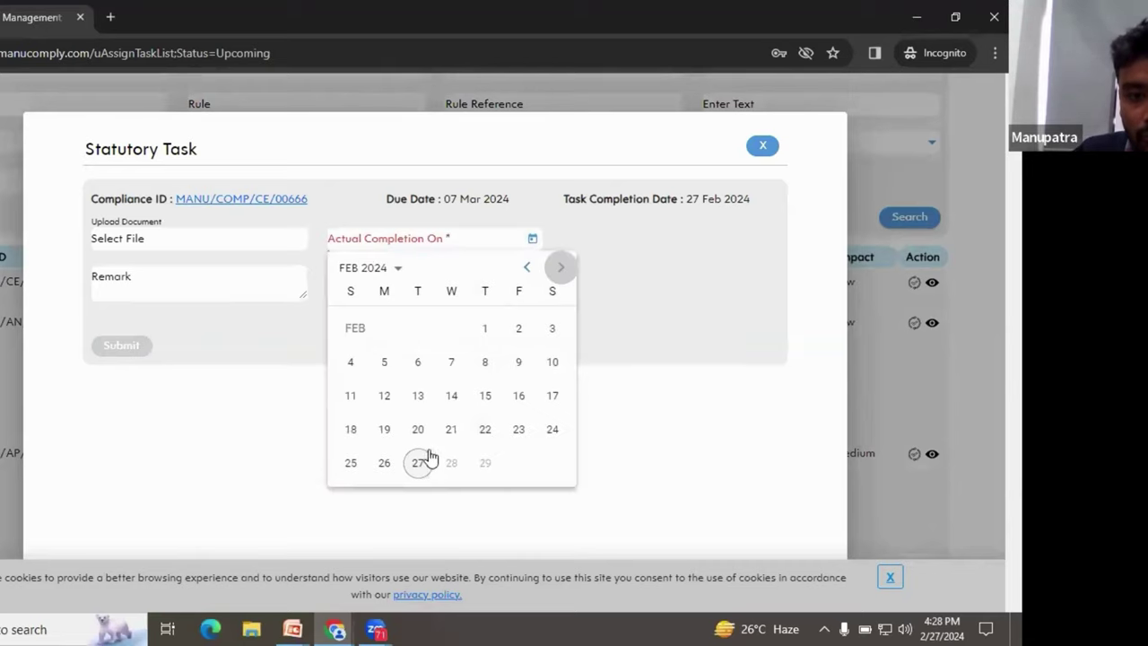
pyautogui.click(419, 462)
pyautogui.click(142, 240)
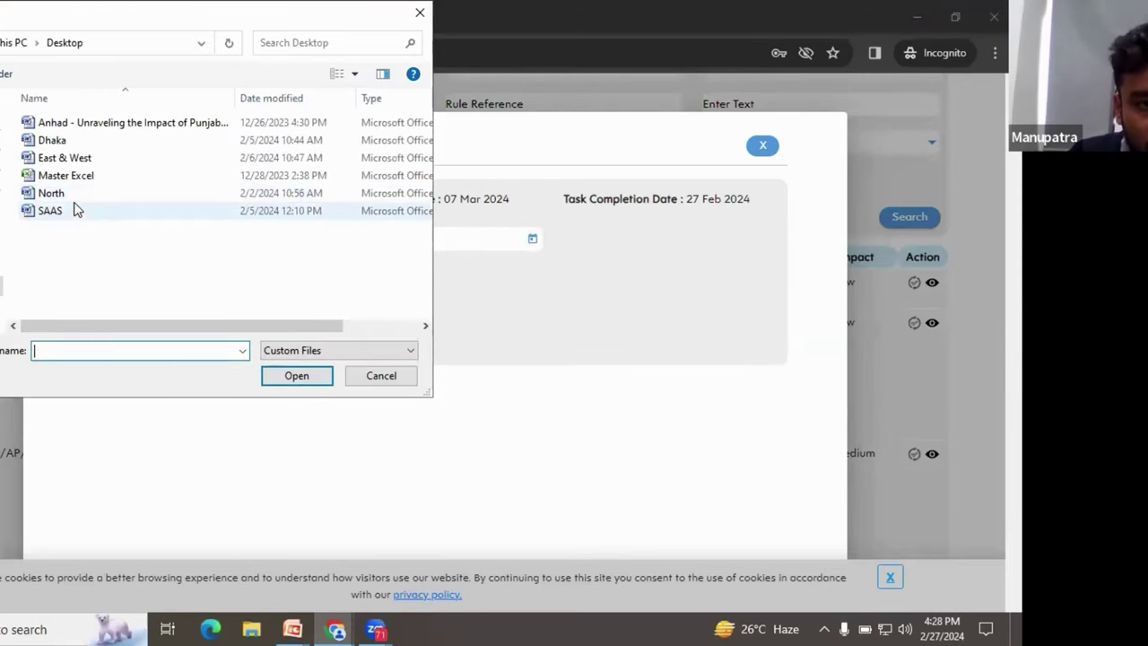
pyautogui.click(2, 152)
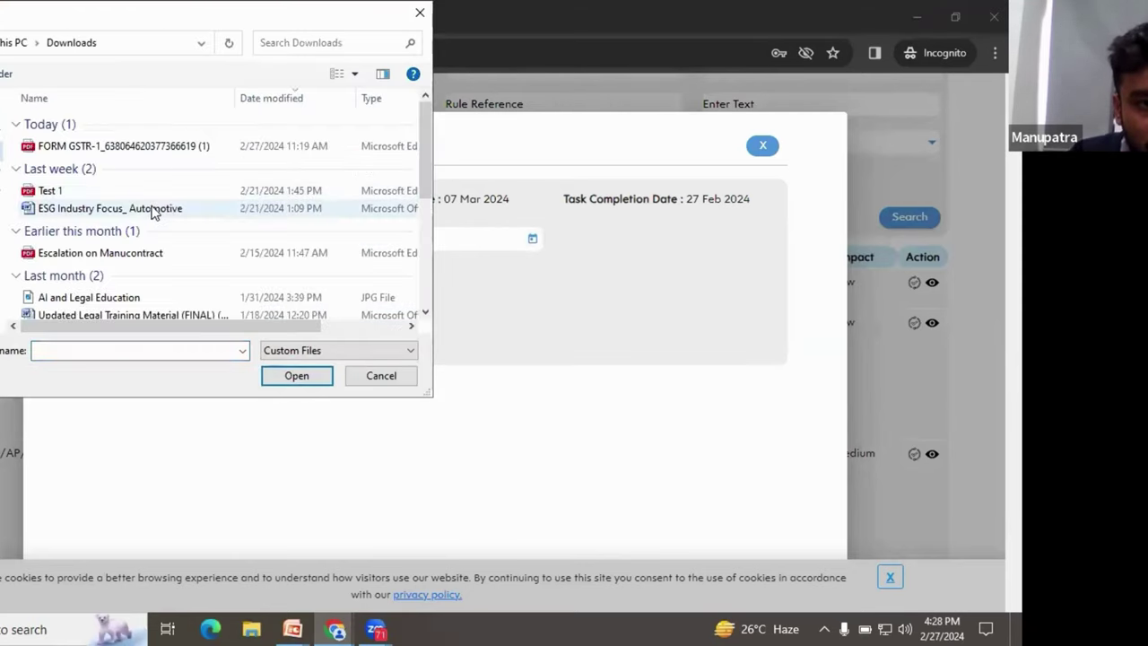
pyautogui.click(95, 191)
pyautogui.click(297, 375)
pyautogui.click(147, 298)
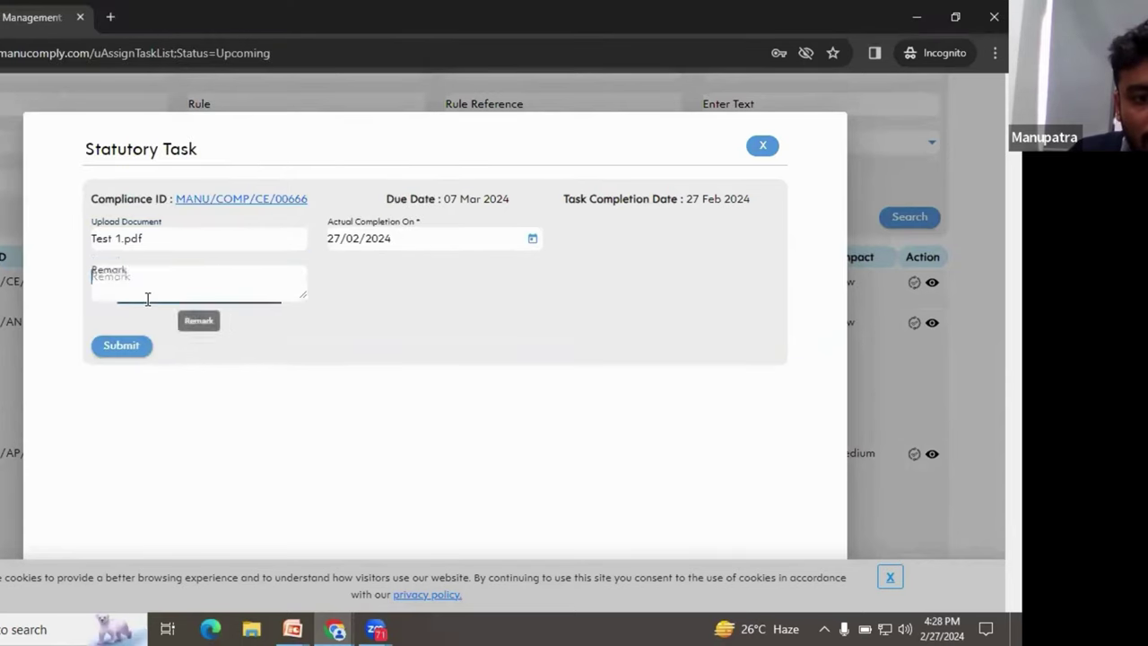
pyautogui.write('Done')
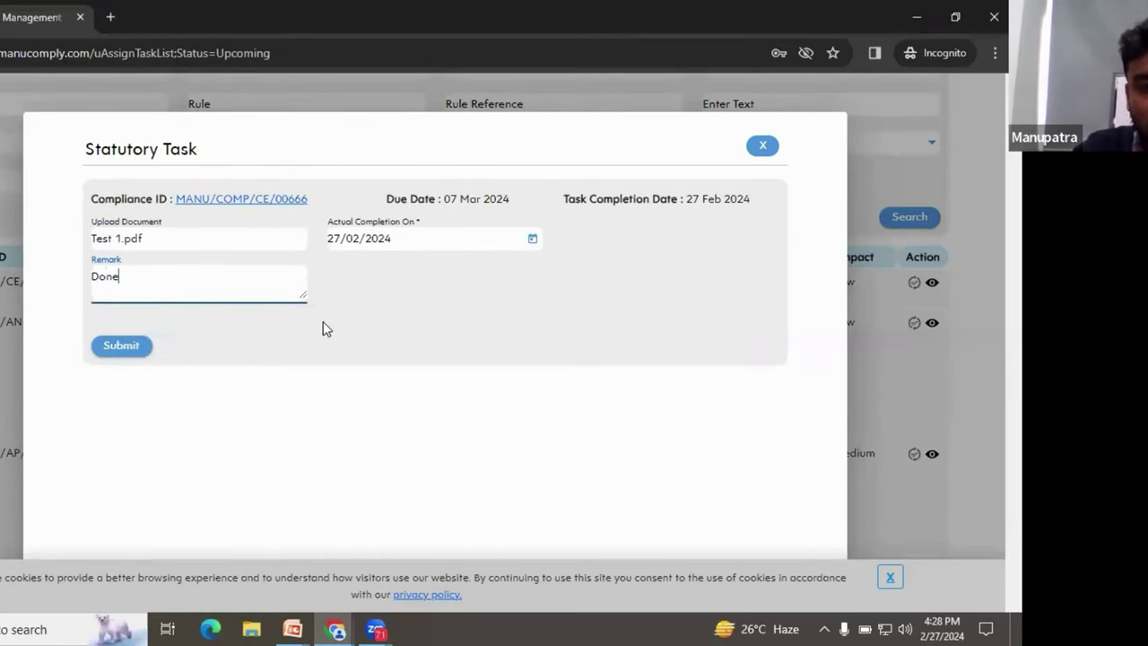
# Step: Submit the completed task, acknowledge the success message, and return to the dashboard
pyautogui.click(128, 345)
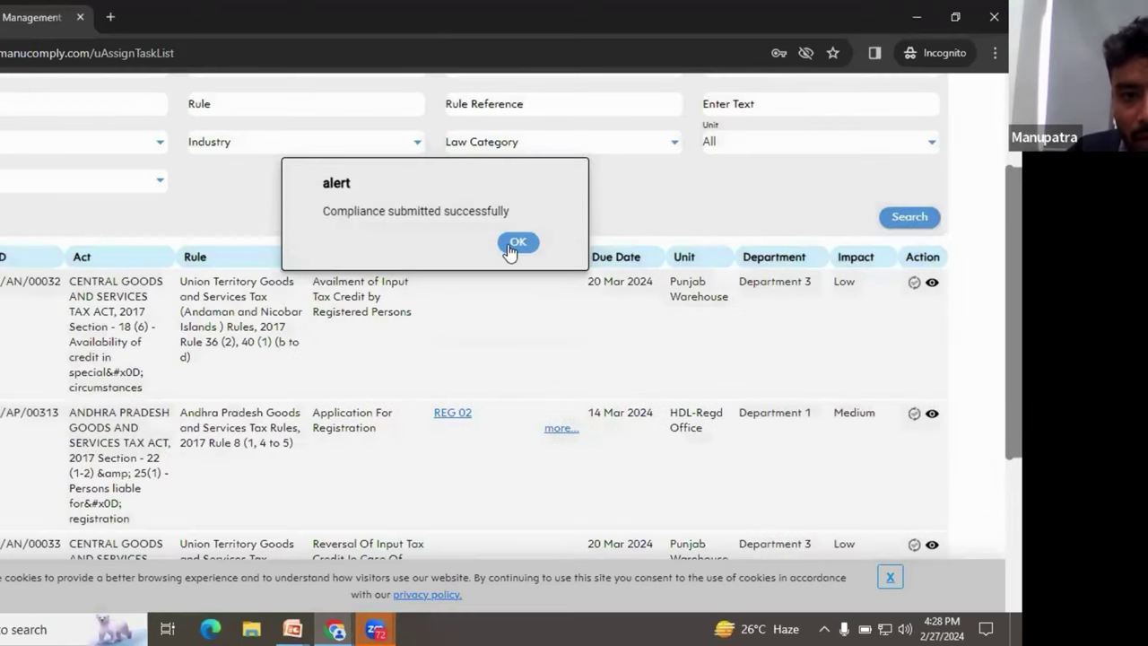
pyautogui.click(515, 248)
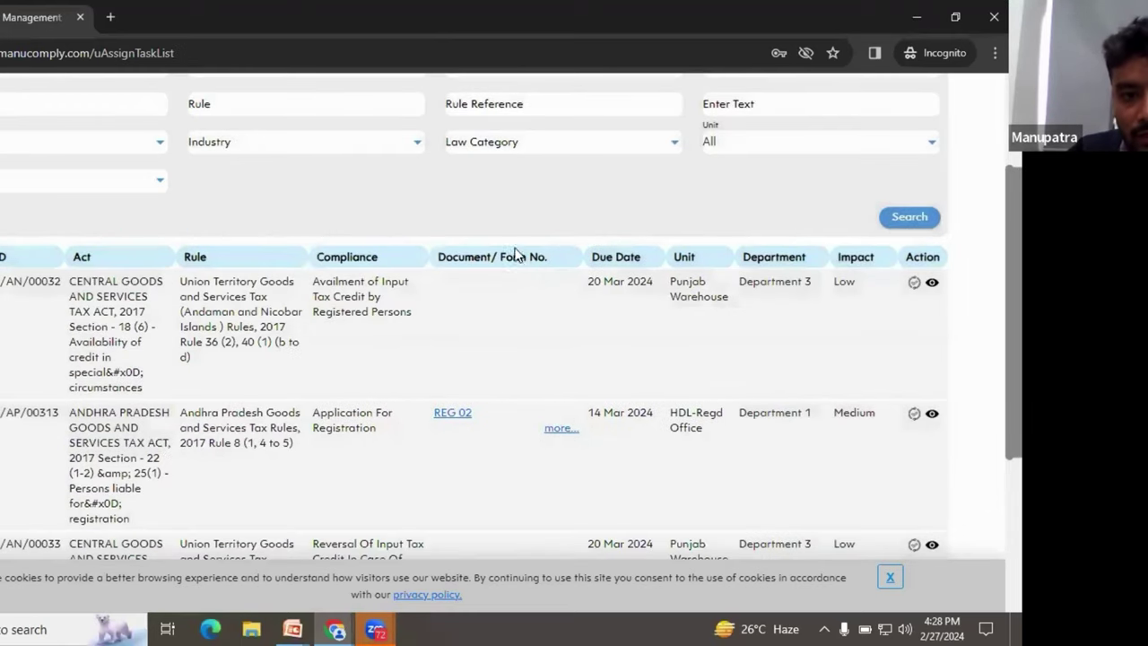
pyautogui.scroll(2, 494, 314)
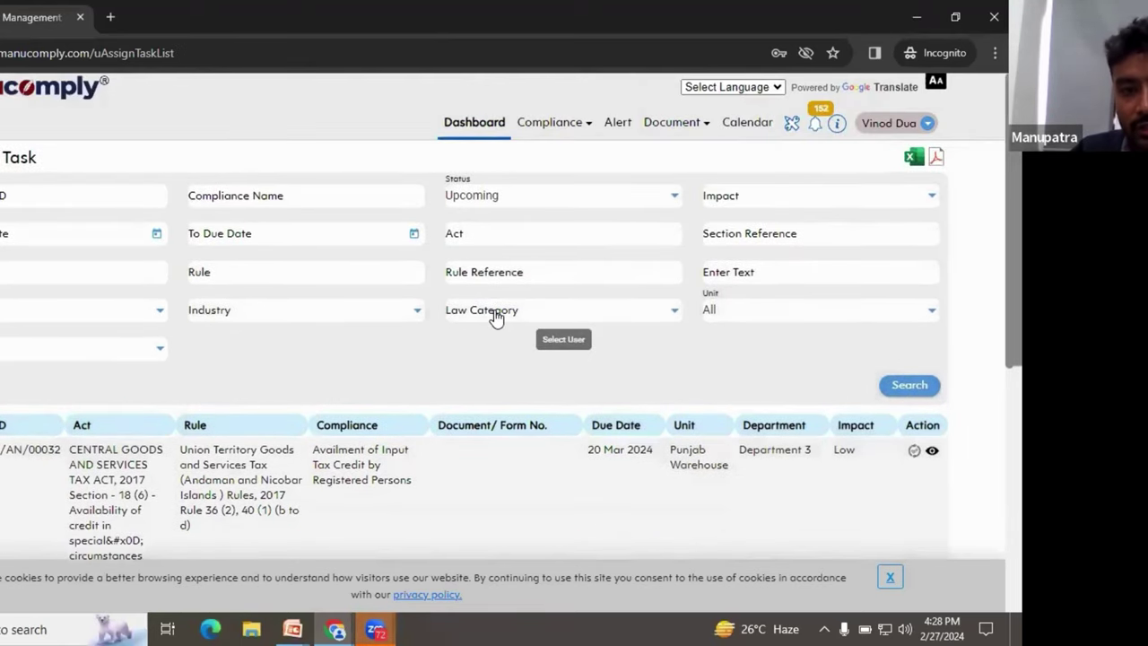
pyautogui.click(474, 122)
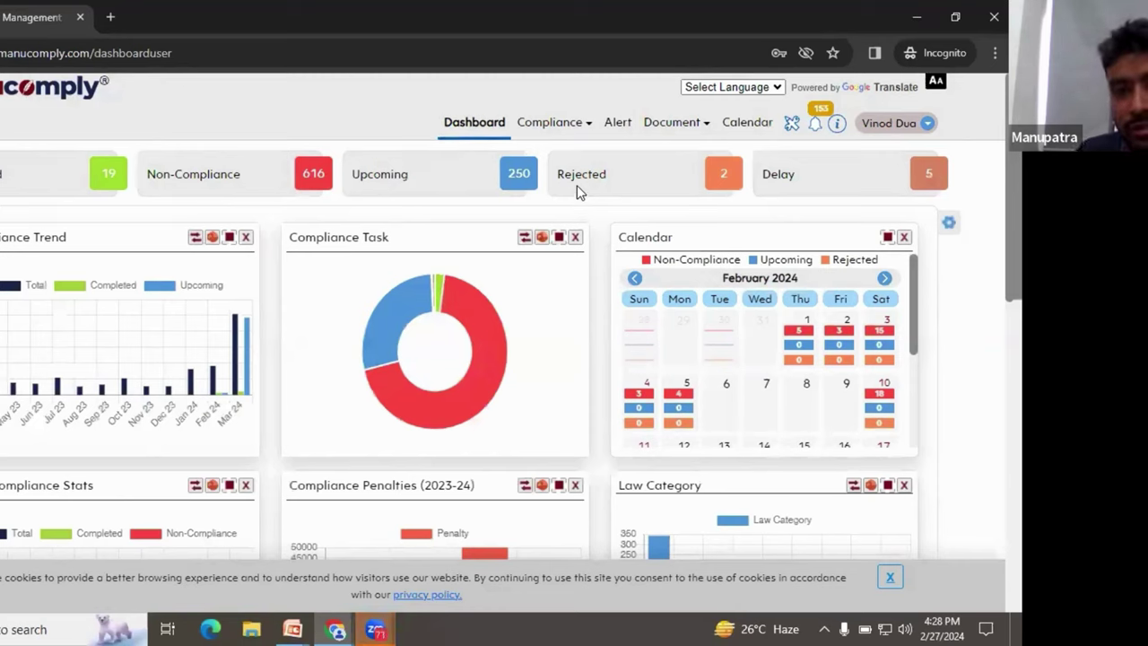
# Step: Log out of the user account and reach the Manucomply credentials login page, dismissing the webinar popup
pyautogui.click(915, 123)
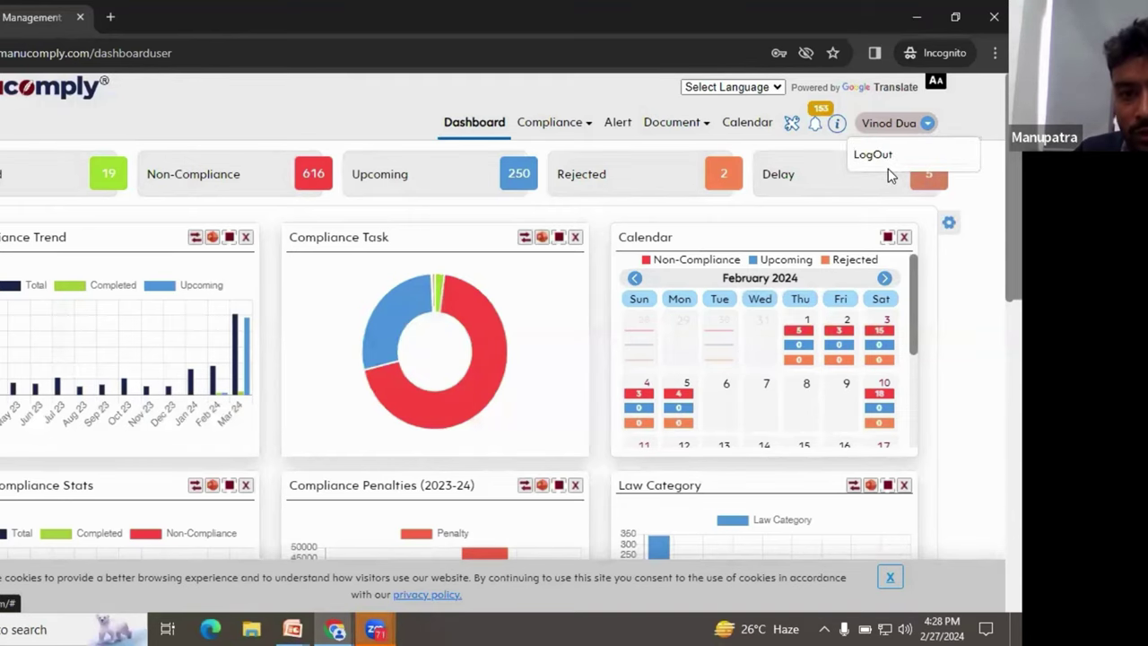
pyautogui.click(873, 154)
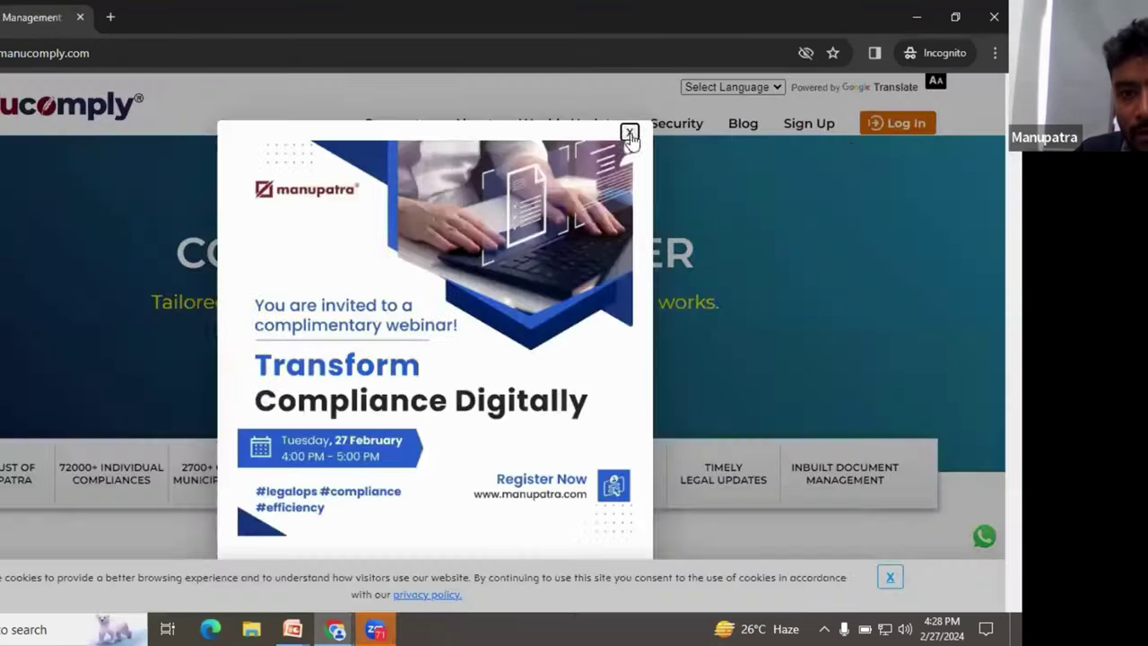
pyautogui.click(632, 135)
pyautogui.click(866, 128)
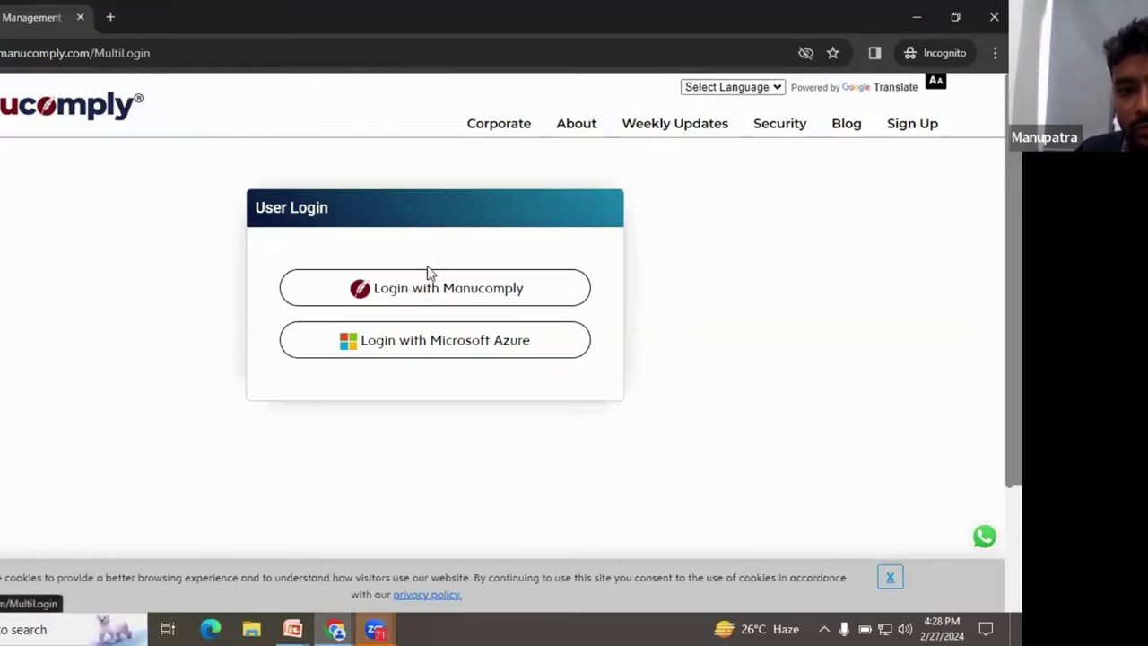
pyautogui.click(410, 288)
# Step: Log in with the approver account's name and password and confirm the prompt
pyautogui.click(443, 260)
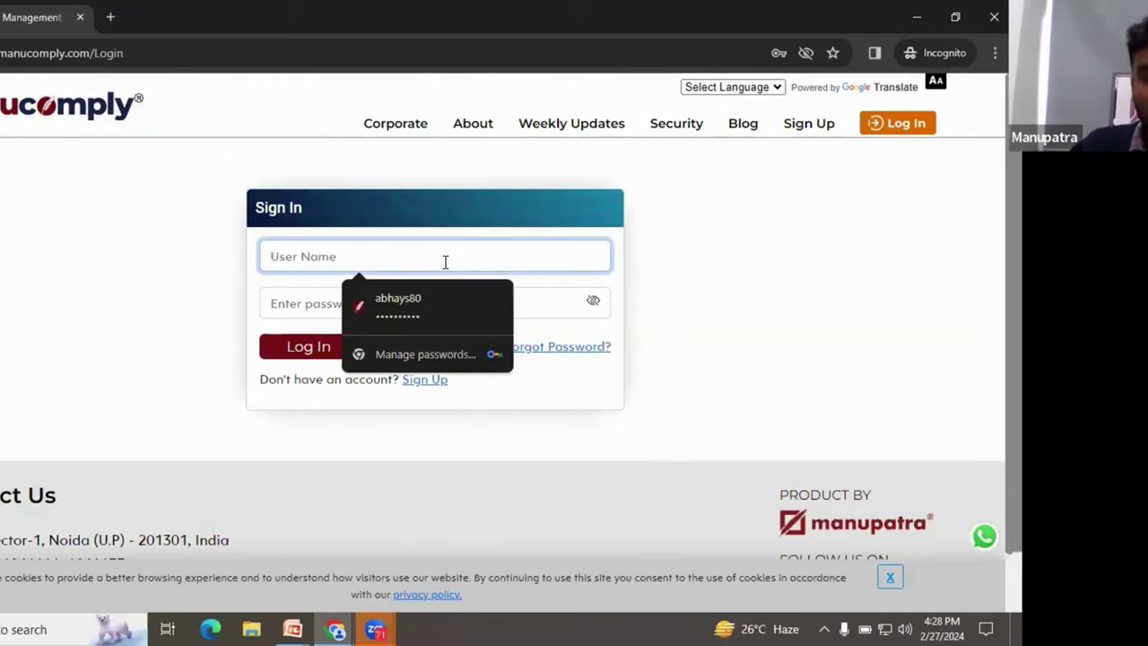
pyautogui.write('a')
pyautogui.press('BackSpace')
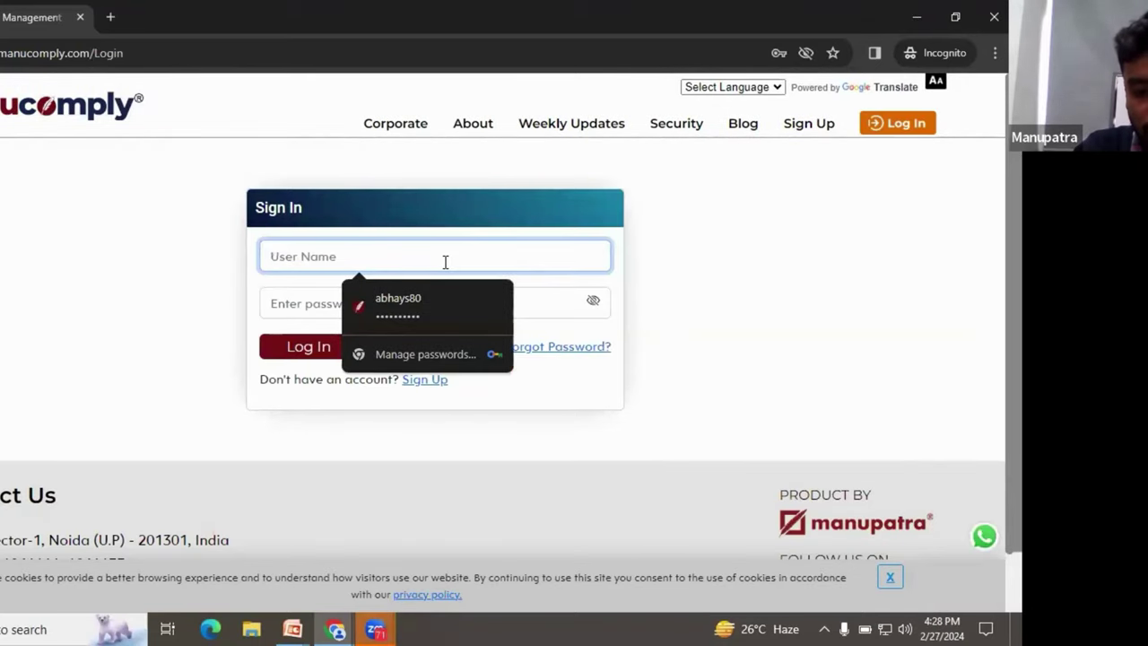
pyautogui.write('approver20')
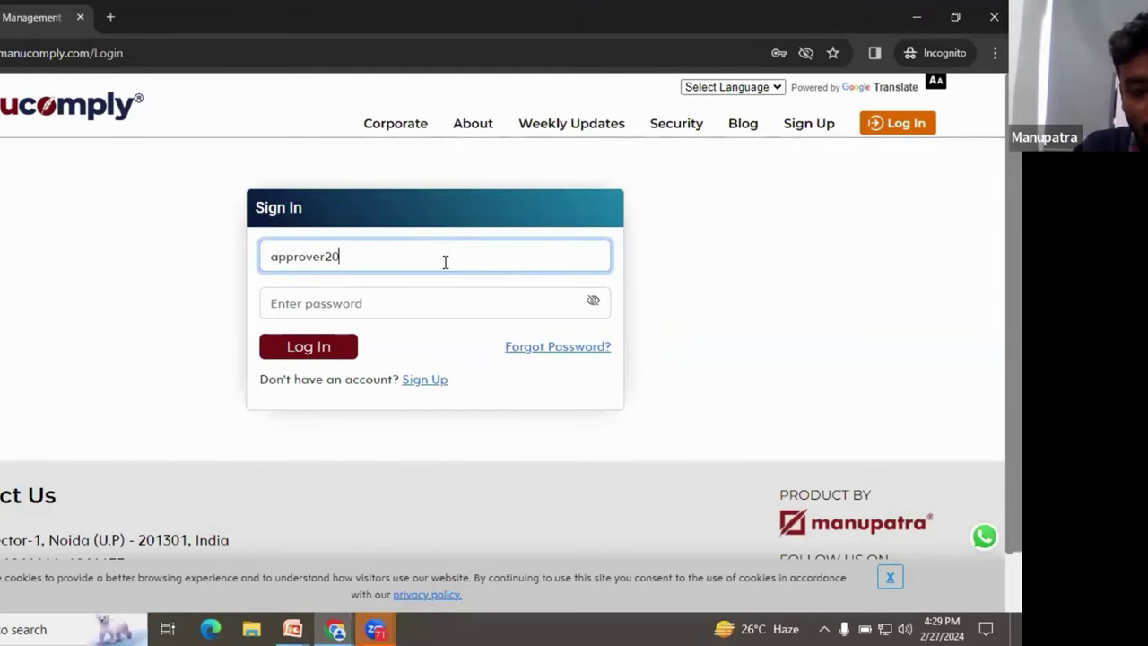
pyautogui.press('Tab')
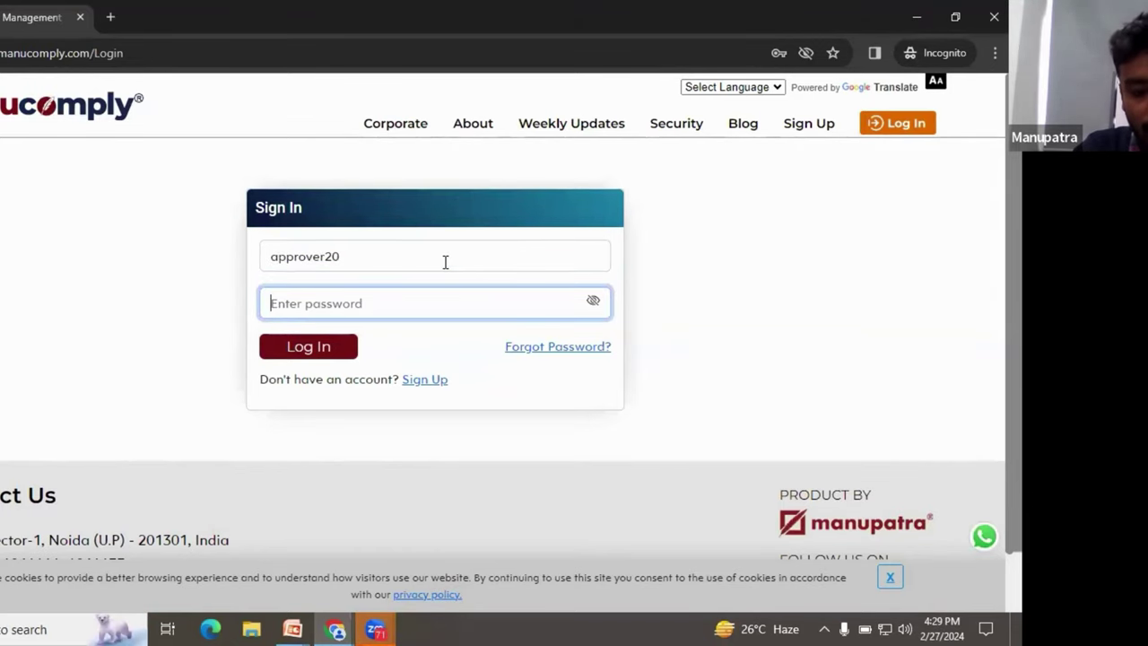
pyautogui.write('a')
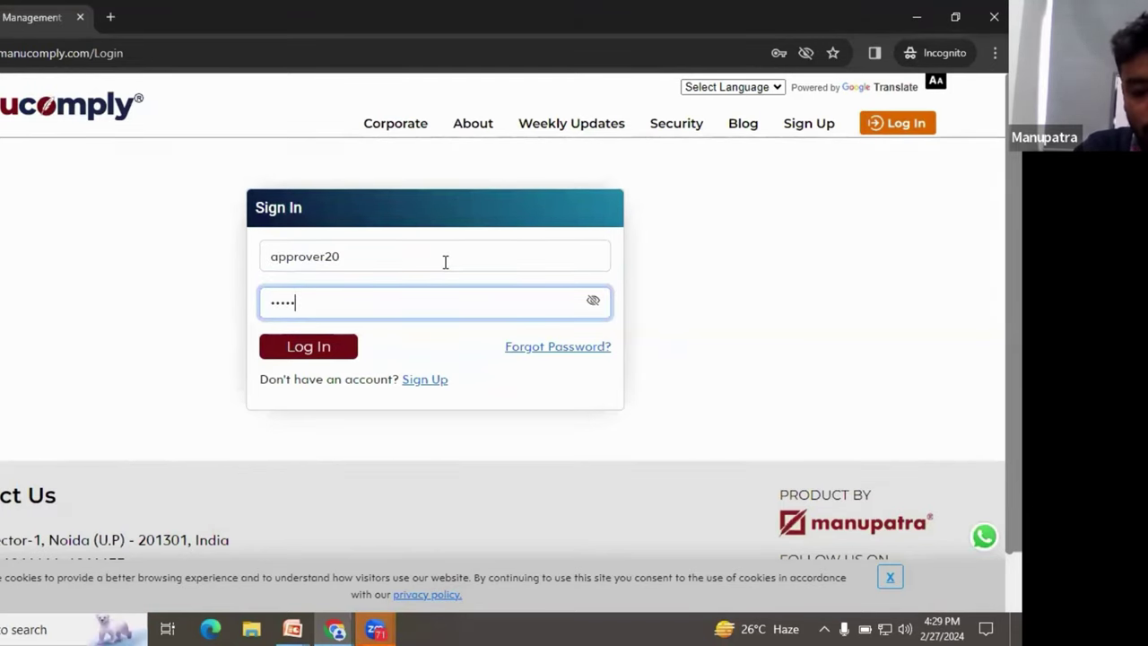
pyautogui.write('0')
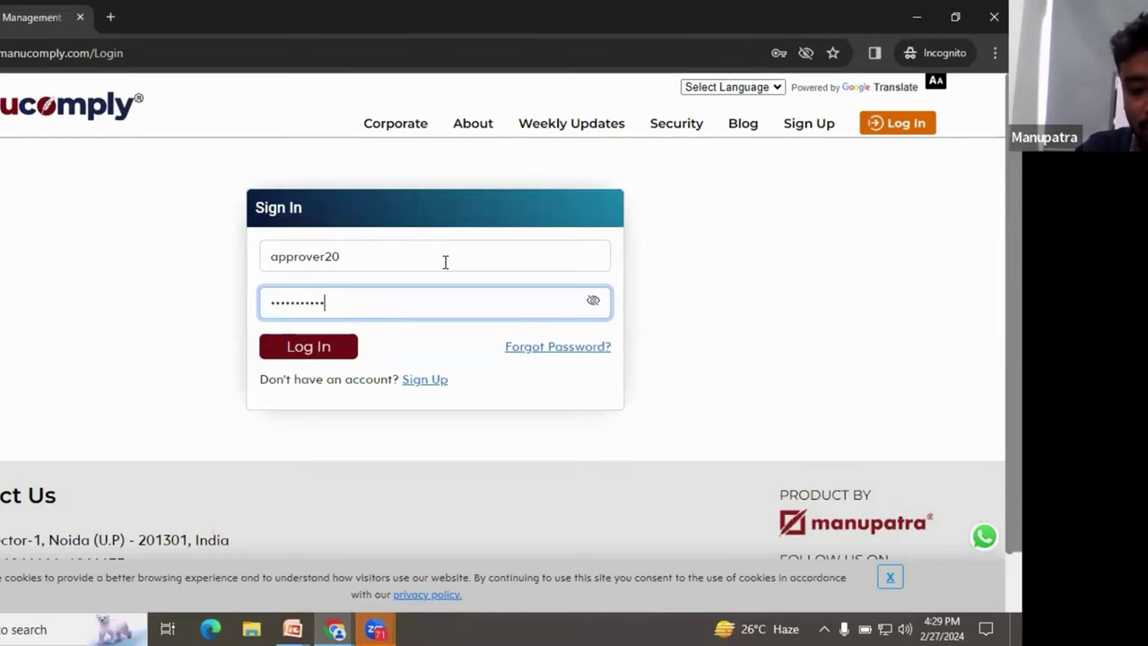
pyautogui.click(323, 357)
pyautogui.click(514, 190)
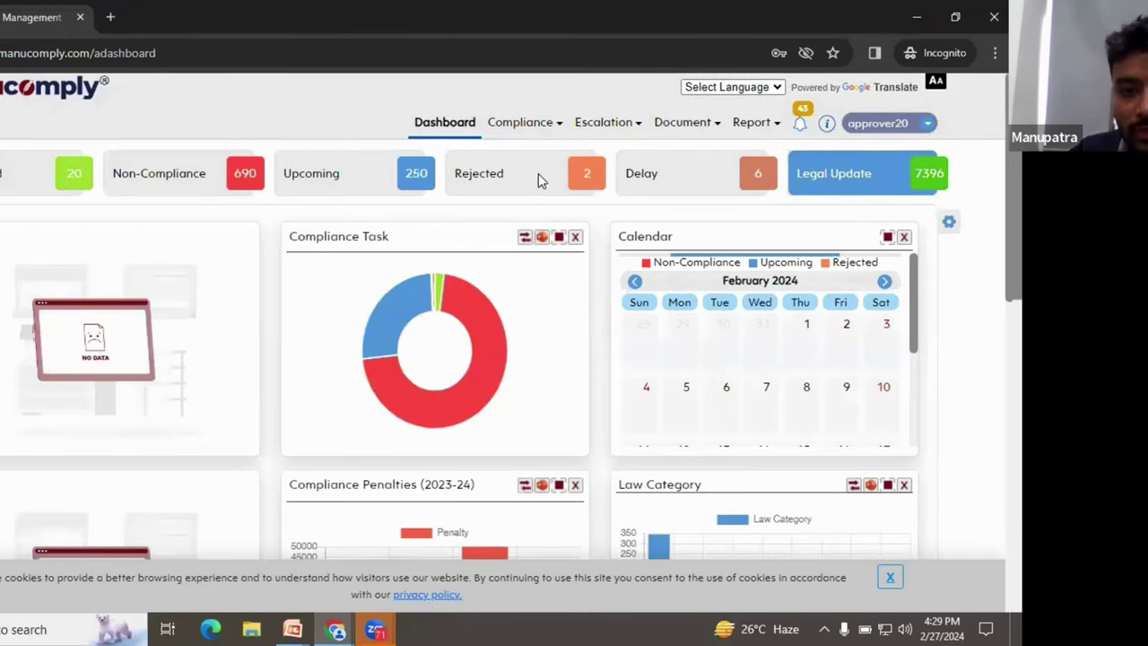
# Step: Go to Compliance > Statutory Task and take action on the Content of articles row
pyautogui.click(526, 126)
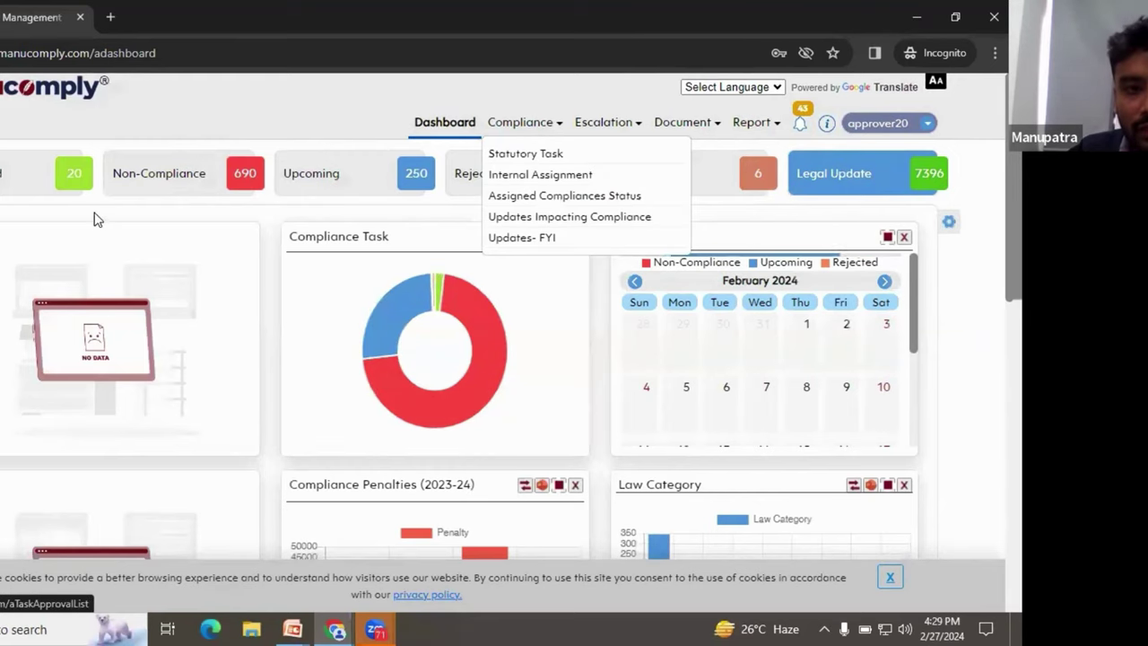
pyautogui.click(538, 160)
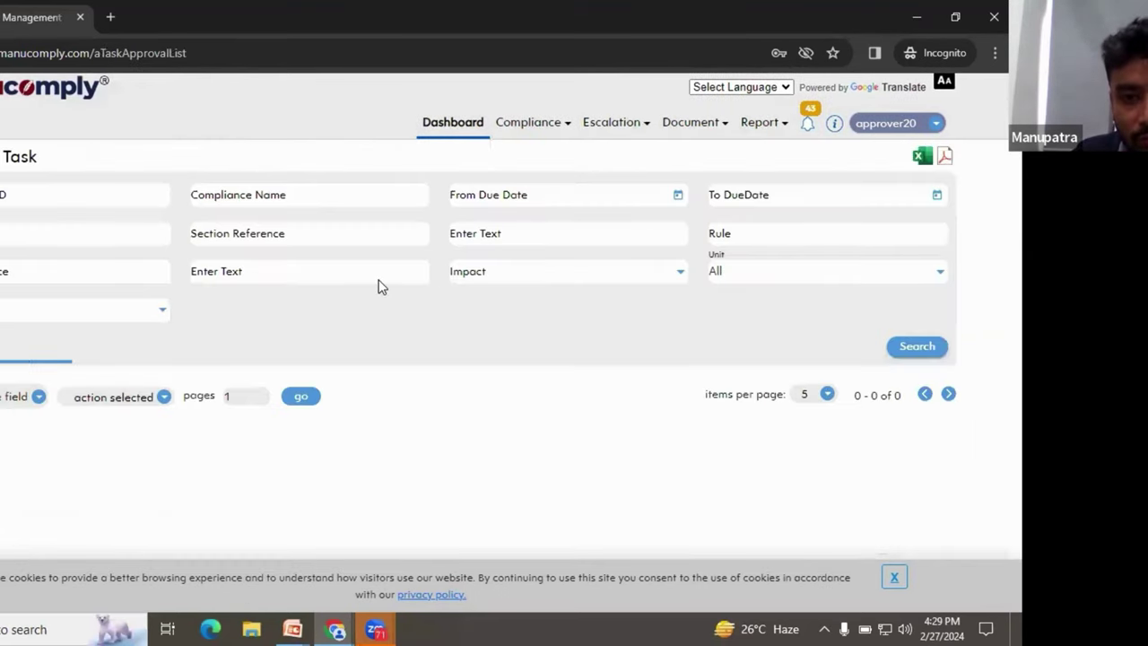
pyautogui.scroll(-1, 466, 367)
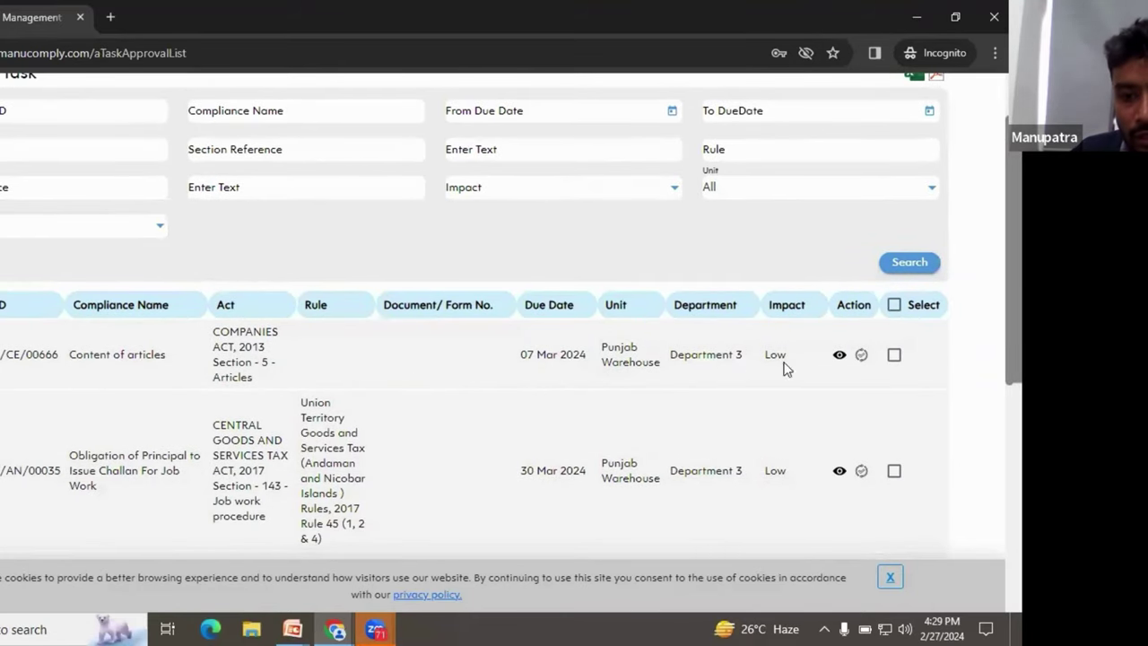
pyautogui.click(861, 356)
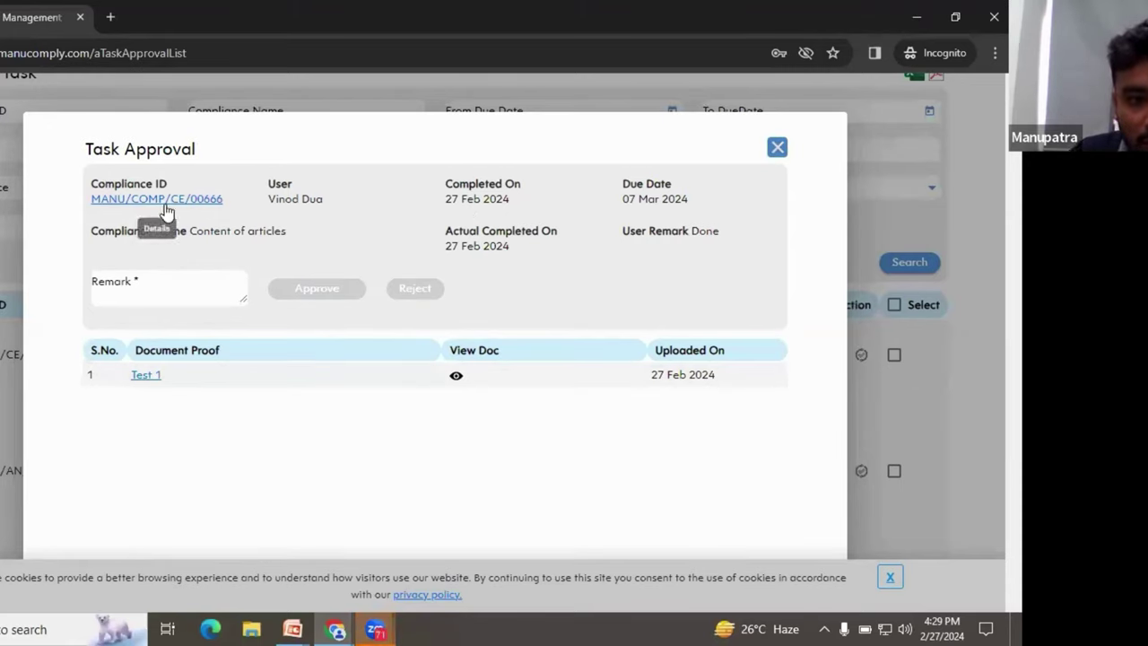
# Step: Approve the Content of articles task with remark 'Okay' and dismiss the success alert
pyautogui.click(174, 297)
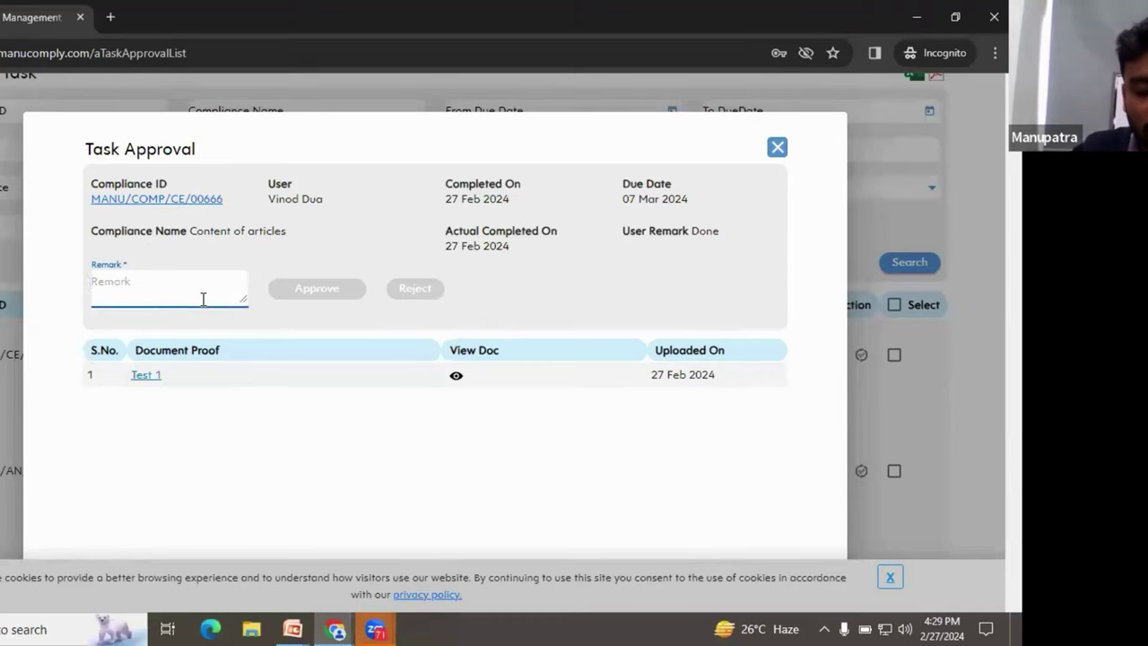
pyautogui.write('Ok')
pyautogui.press('BackSpace')
pyautogui.press('BackSpace')
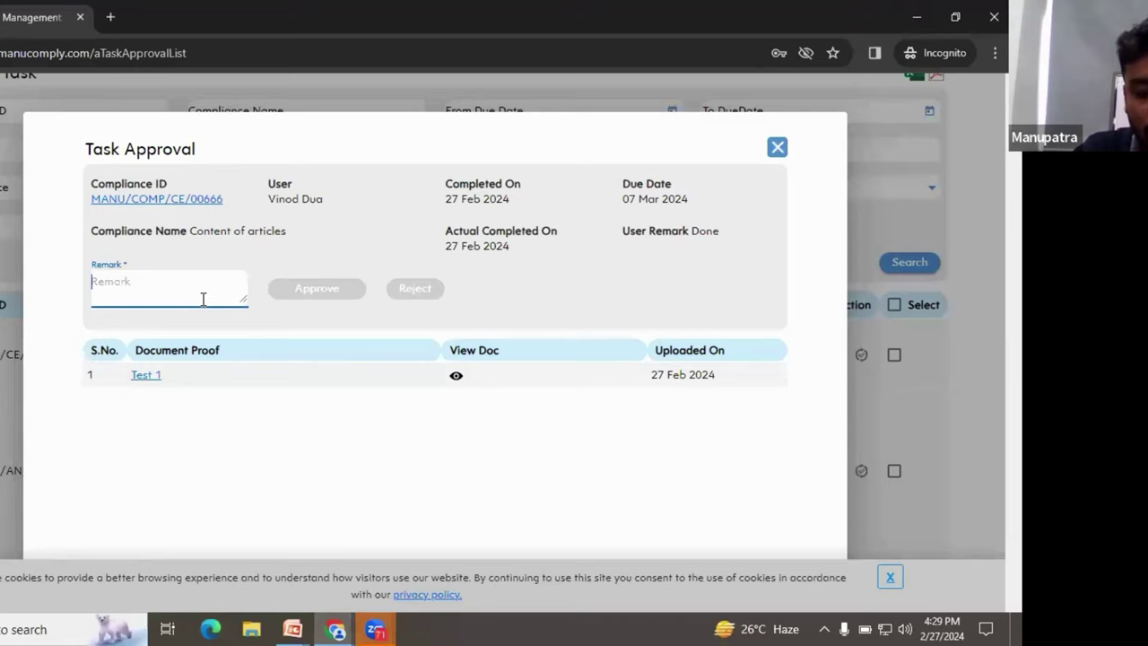
pyautogui.write('Okay')
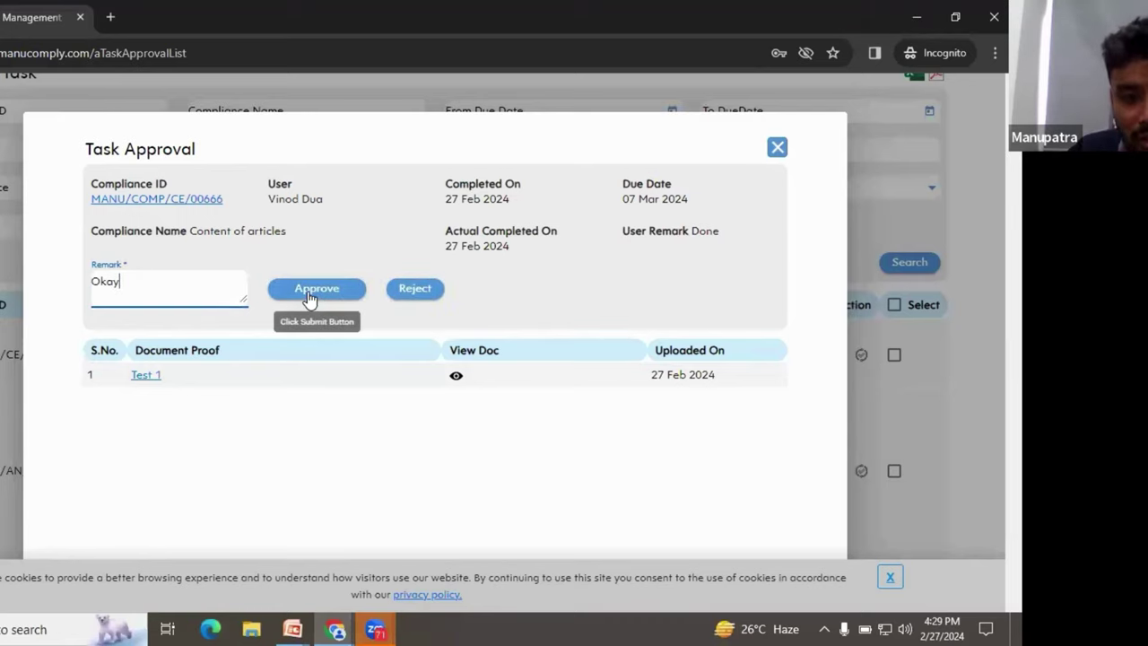
pyautogui.click(309, 296)
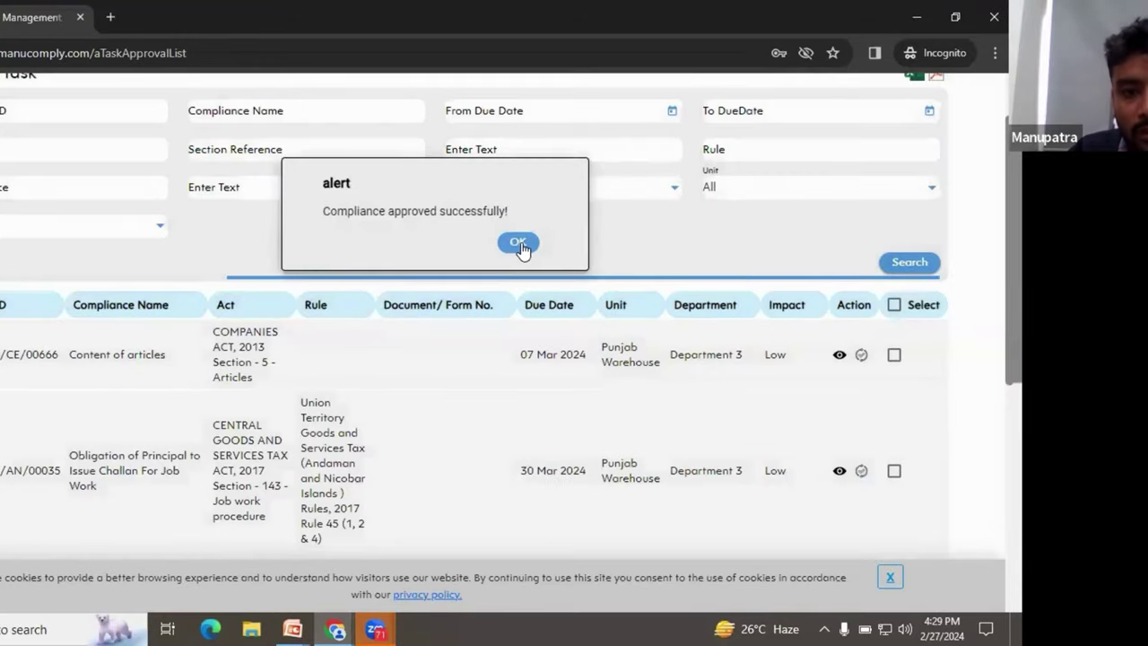
pyautogui.click(518, 243)
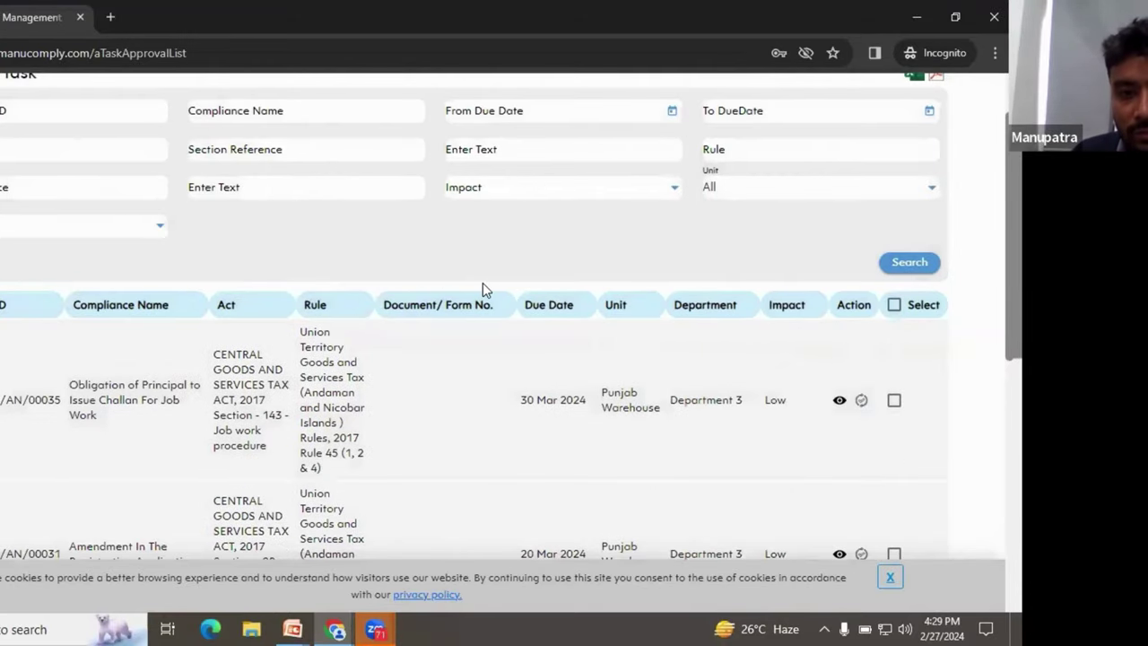
# Step: Scroll back up and go to the approver dashboard
pyautogui.scroll(1, 484, 283)
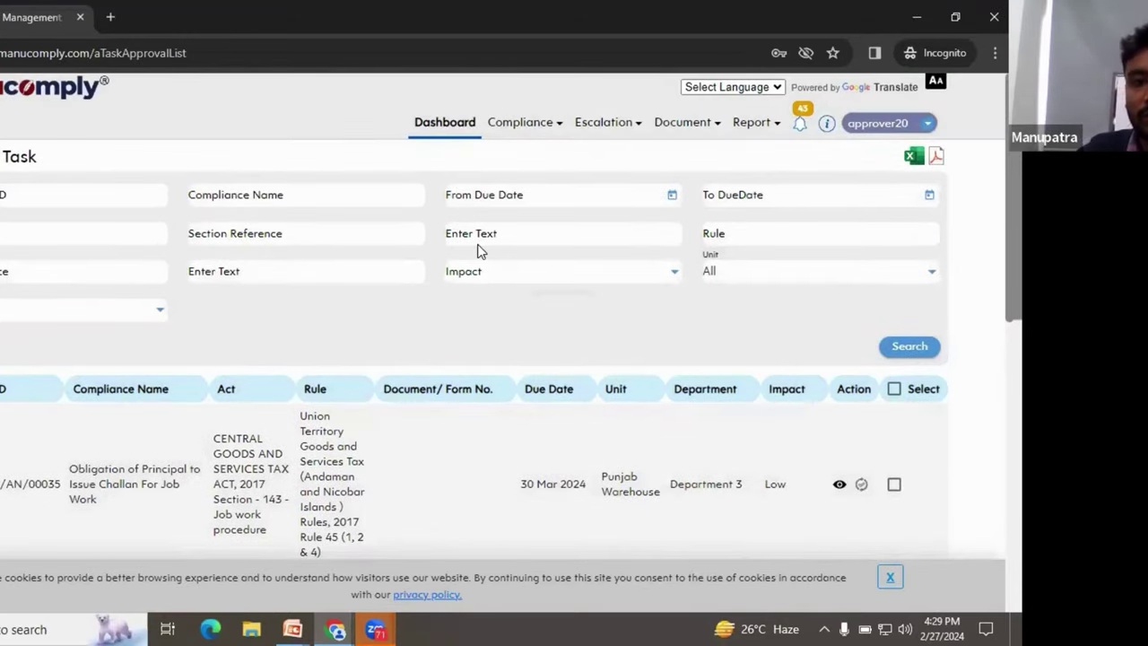
pyautogui.click(447, 122)
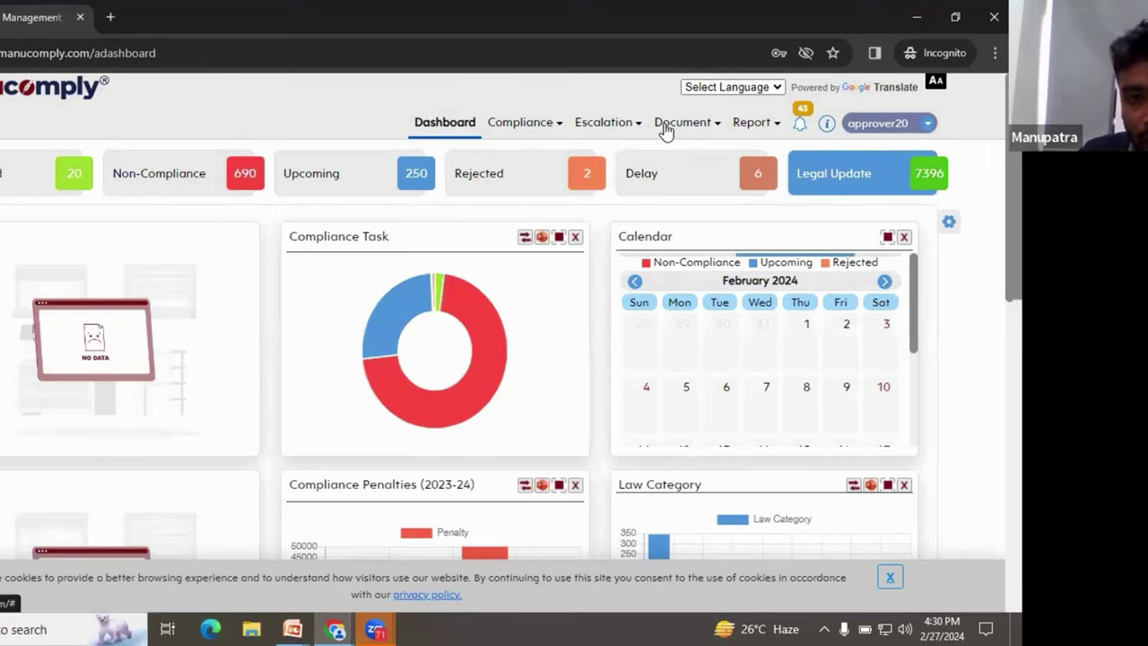
# Step: Open the Escalation menu to show the Escalated Compliance List option
pyautogui.click(599, 136)
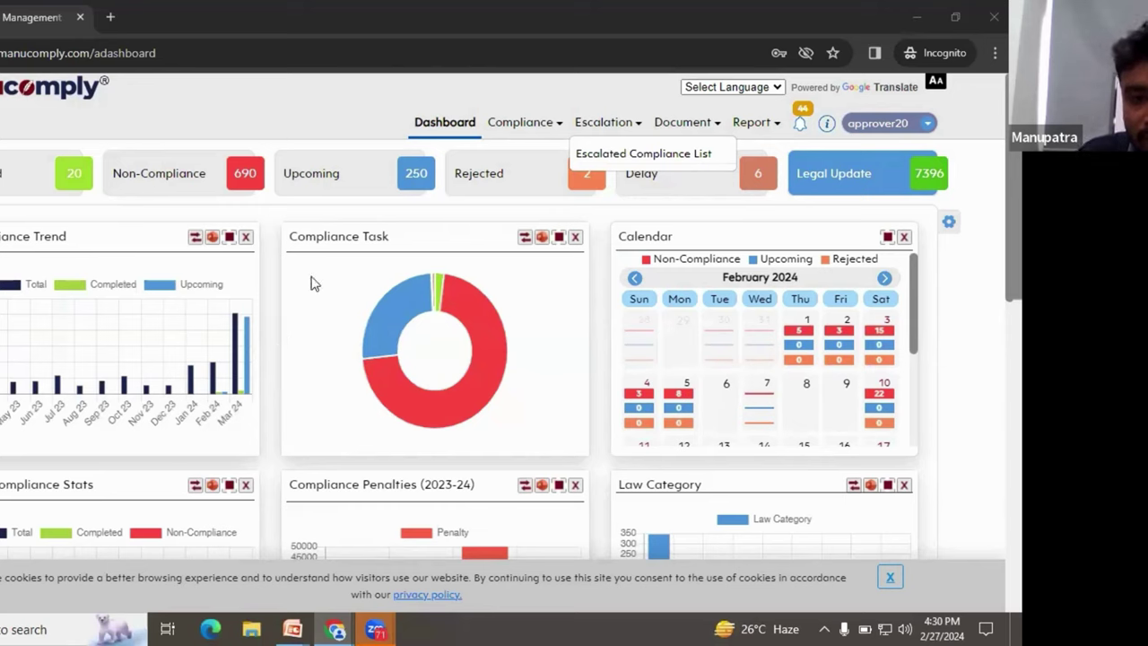
# Step: Open the Compliance menu to show the Statutory Task option
pyautogui.click(548, 135)
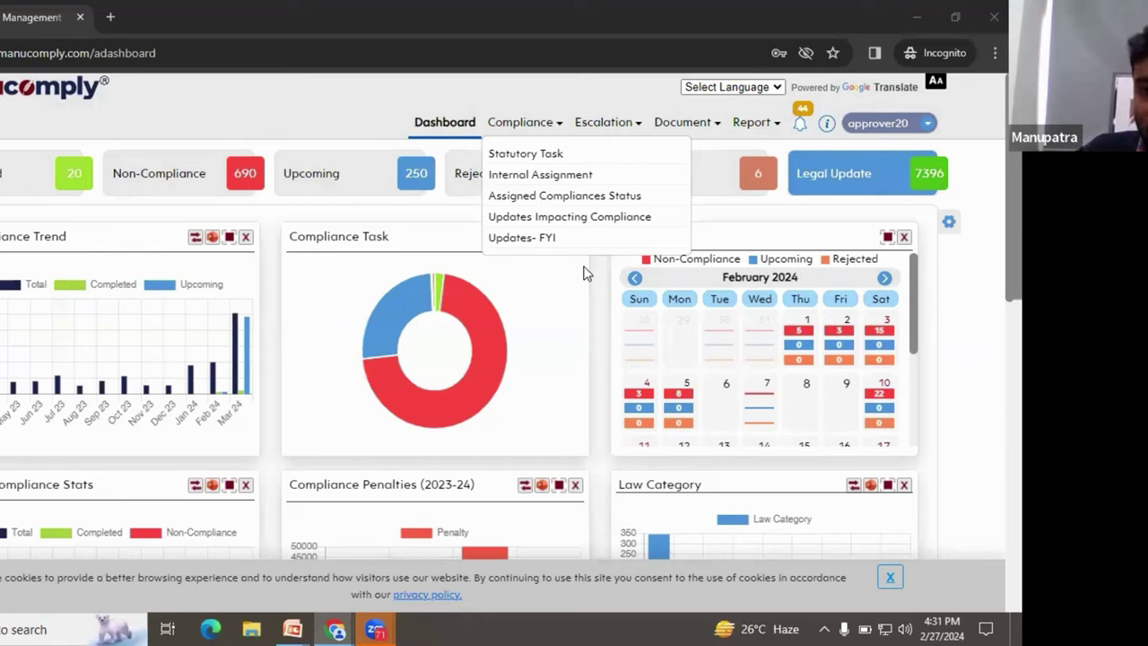
# Step: Open the Statutory Task approval list and glance at the job work challan compliance details
pyautogui.click(567, 158)
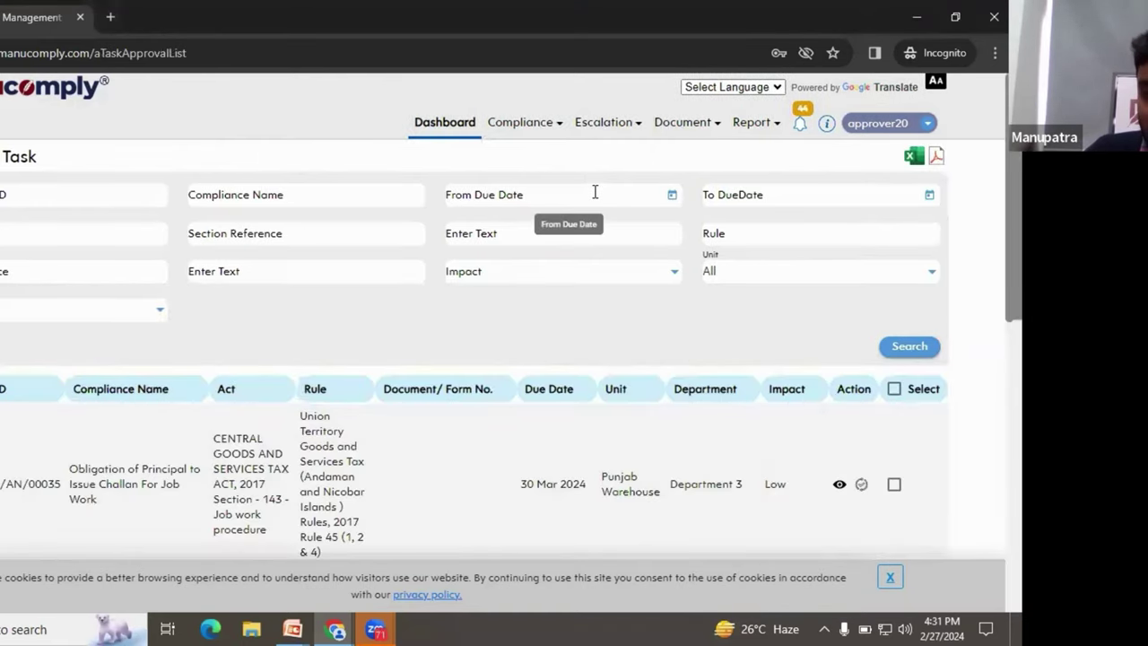
pyautogui.click(839, 484)
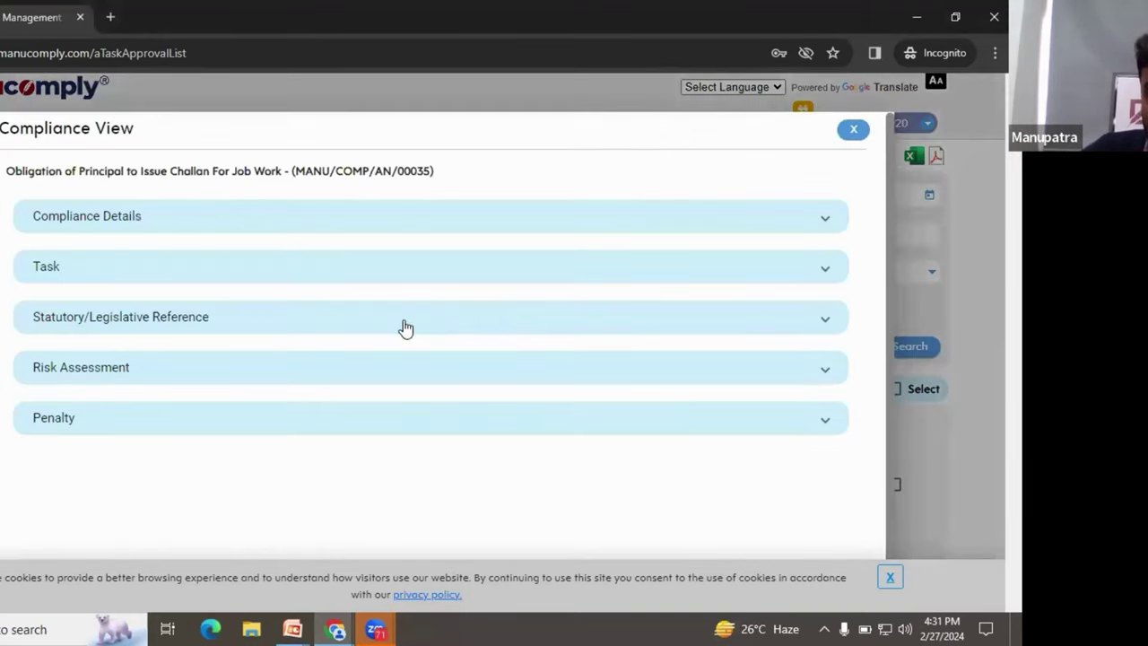
pyautogui.click(854, 131)
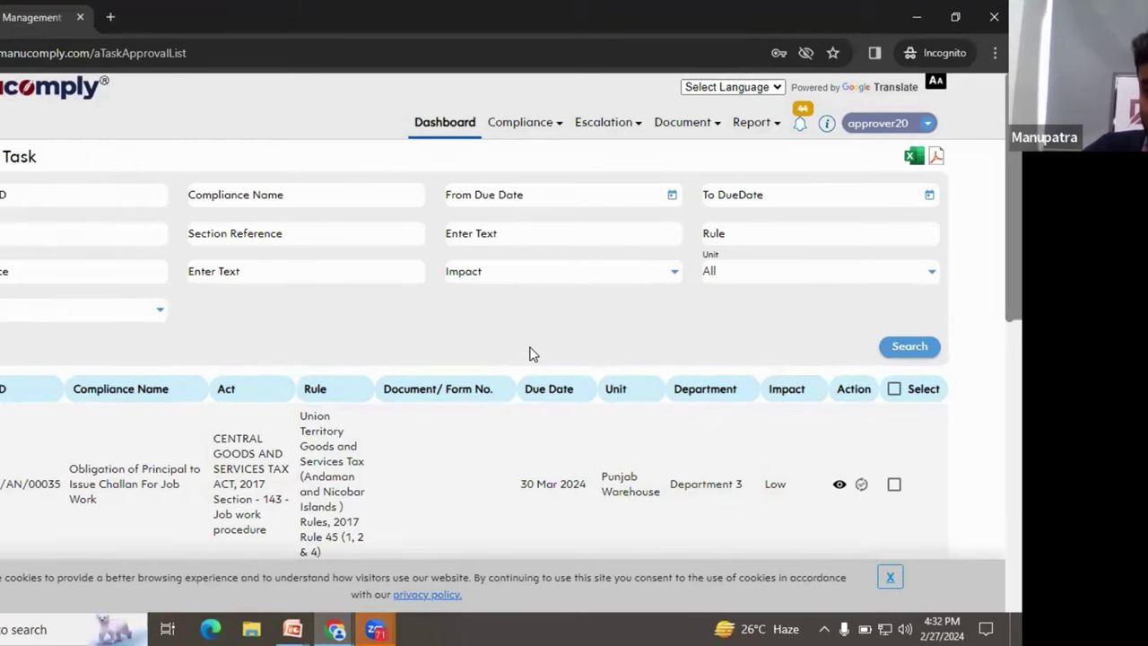
pyautogui.scroll(-1, 529, 353)
pyautogui.scroll(-1, 528, 349)
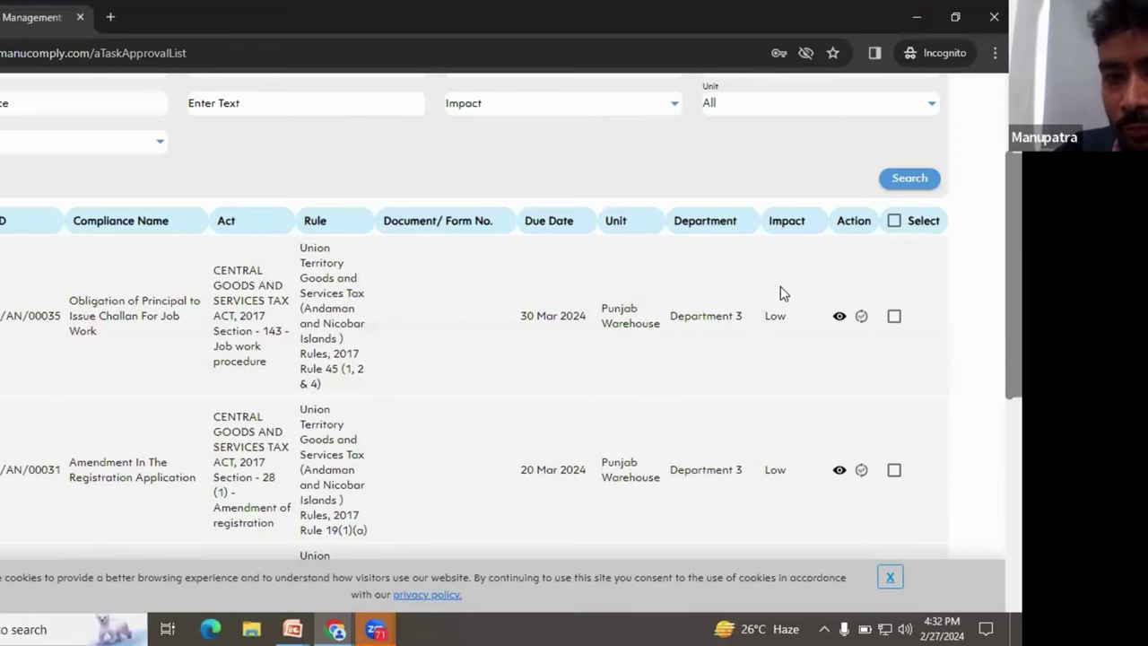
pyautogui.scroll(1, 513, 254)
pyautogui.scroll(1, 705, 161)
# Step: Log out of the approver account
pyautogui.click(859, 126)
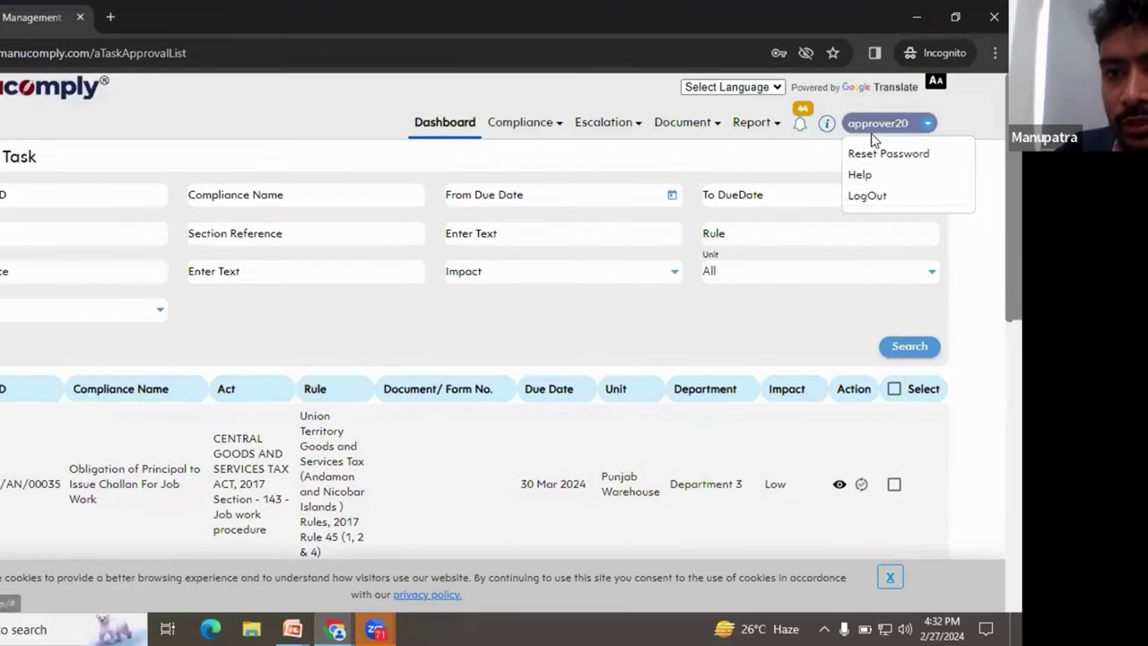
pyautogui.click(850, 197)
pyautogui.click(569, 303)
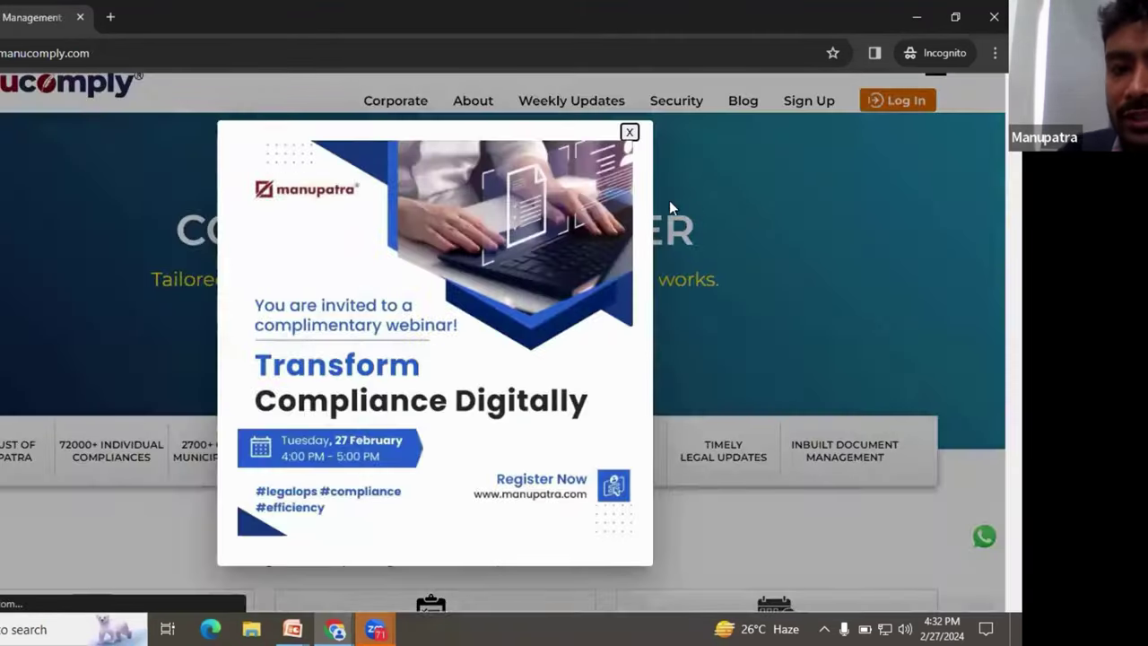
# Step: Sign in with the task owner's Manucomply user name and password
pyautogui.click(630, 132)
pyautogui.click(912, 130)
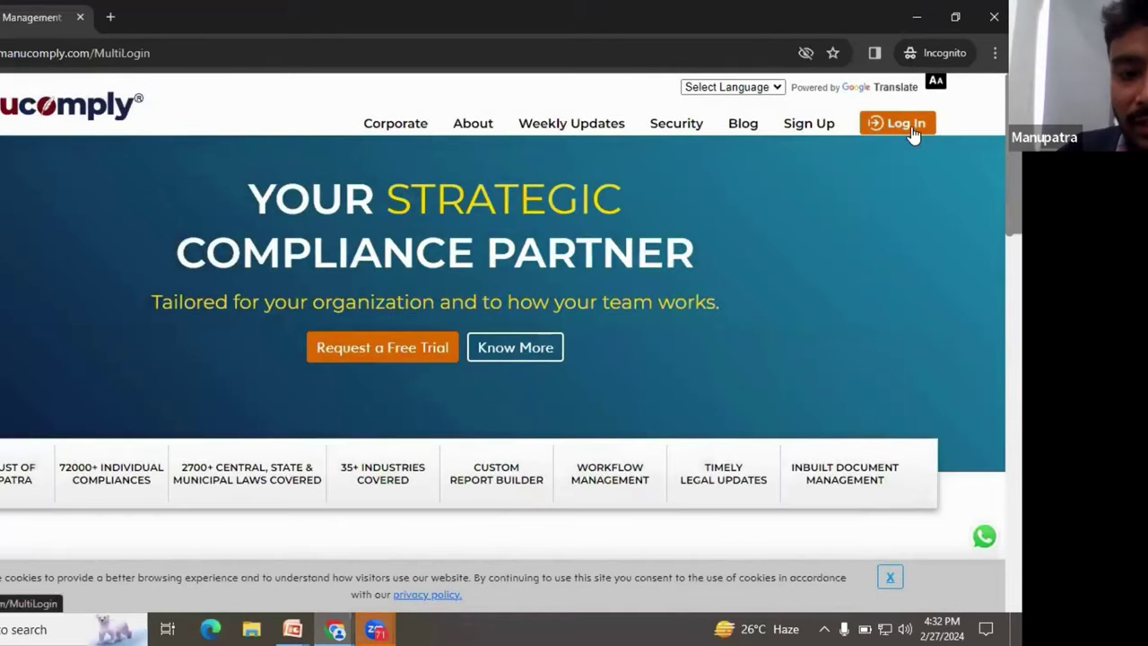
pyautogui.click(557, 298)
pyautogui.click(449, 260)
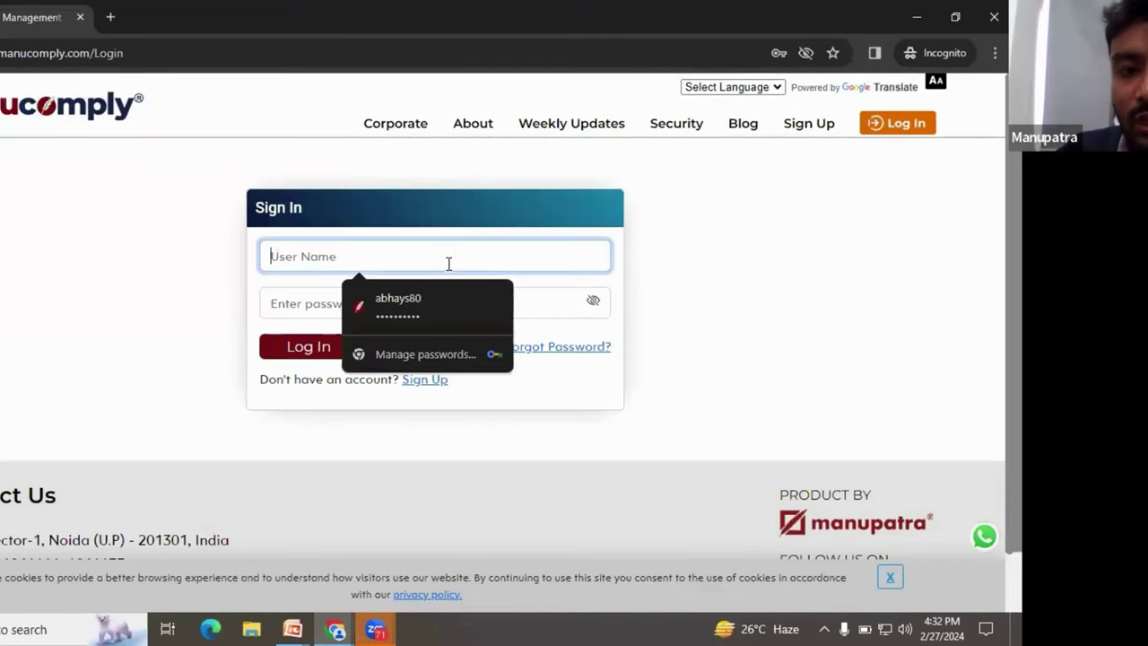
pyautogui.write('user2')
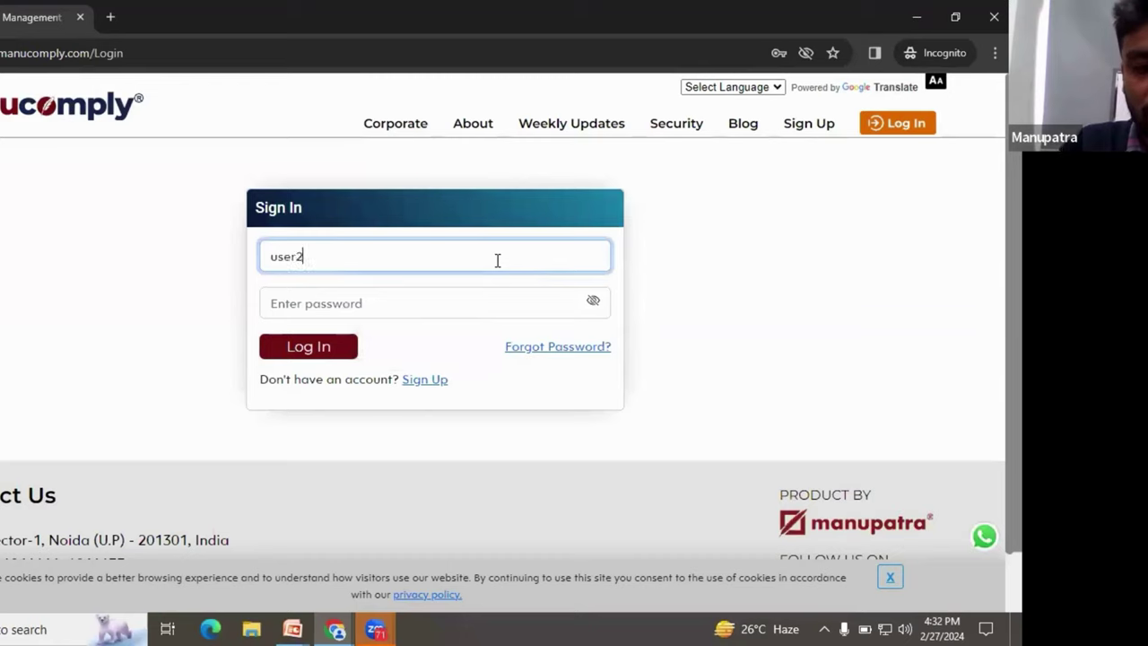
pyautogui.write('0')
pyautogui.press('Tab')
pyautogui.write('***')
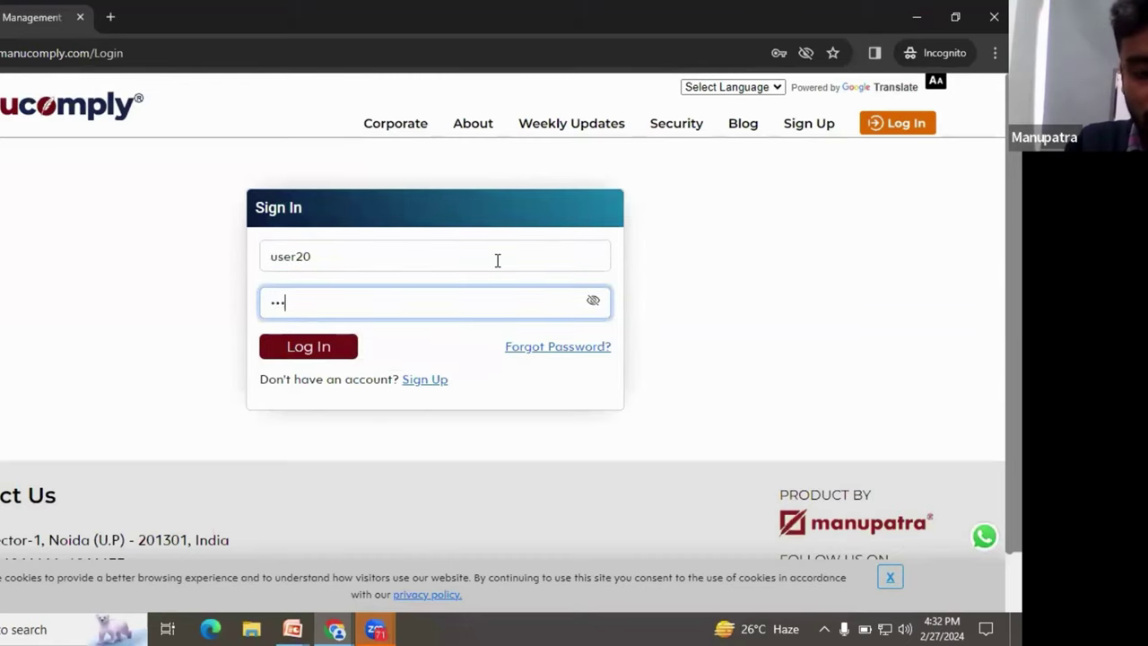
pyautogui.write('******')
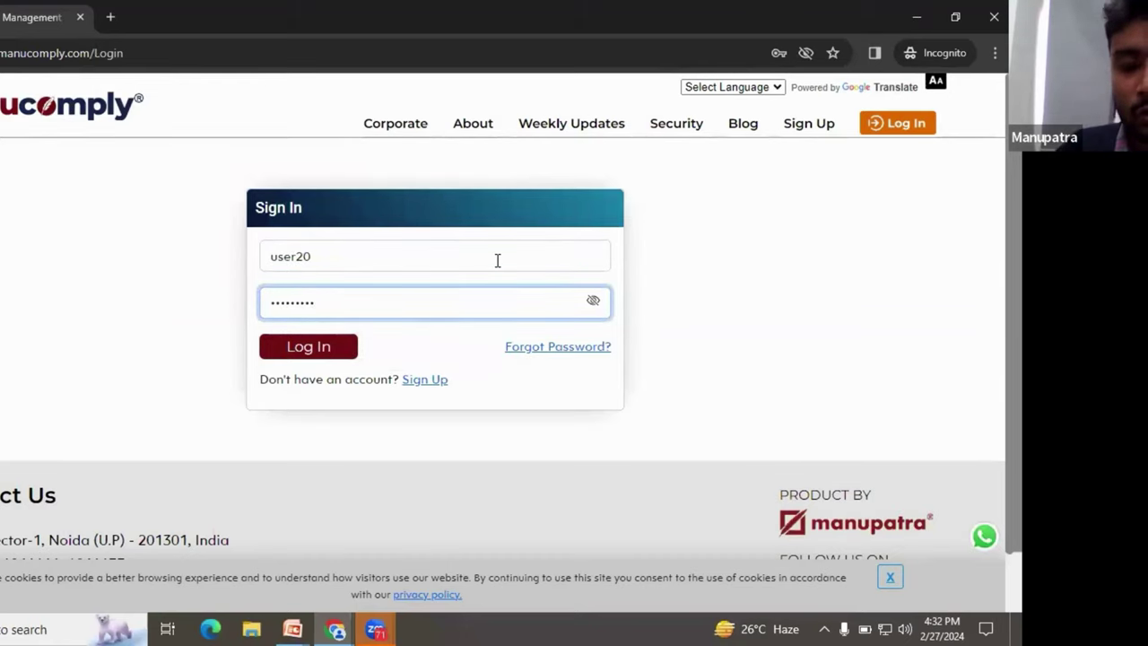
pyautogui.click(335, 350)
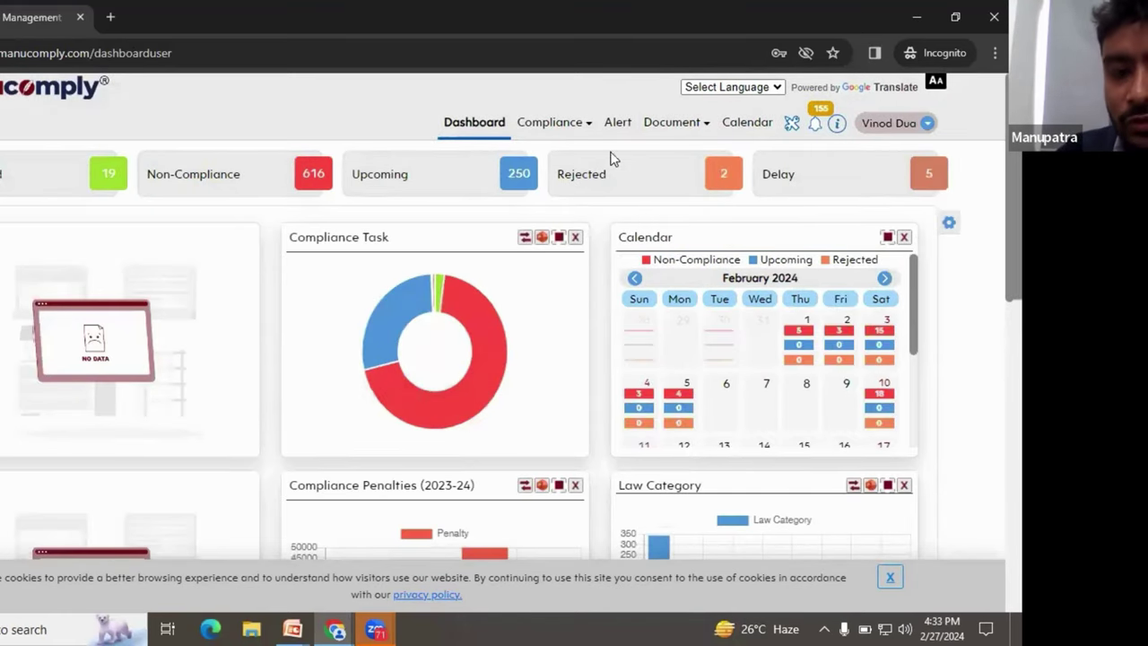
# Step: Open the update form for the first non-compliance statutory task, due 30 Sep 2023
pyautogui.click(574, 131)
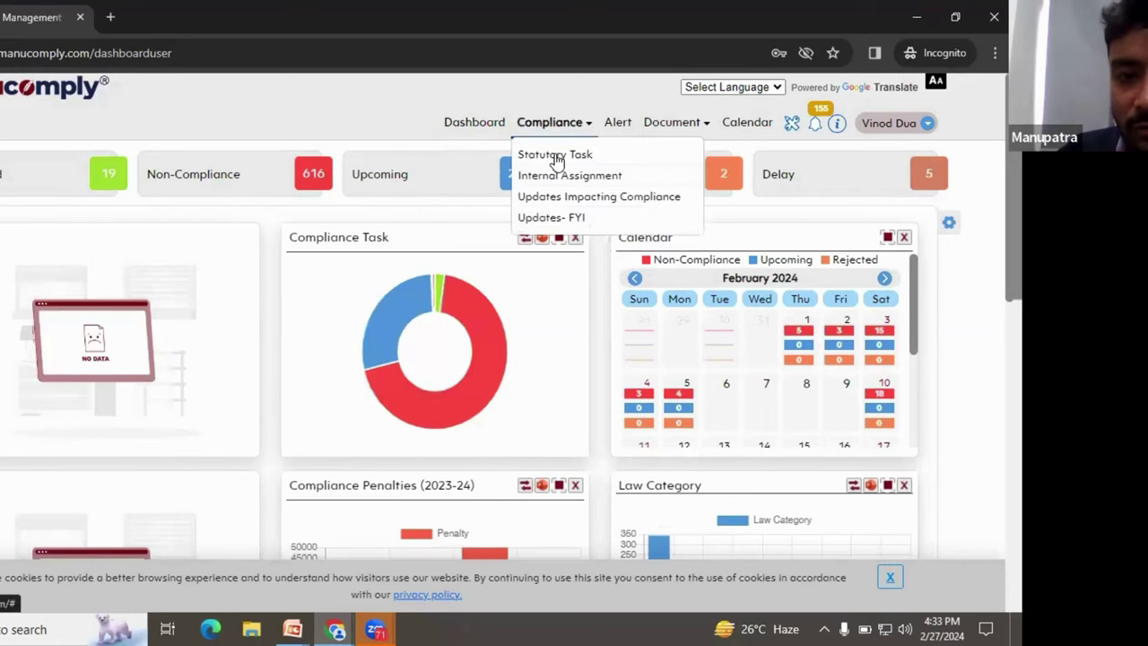
pyautogui.click(296, 183)
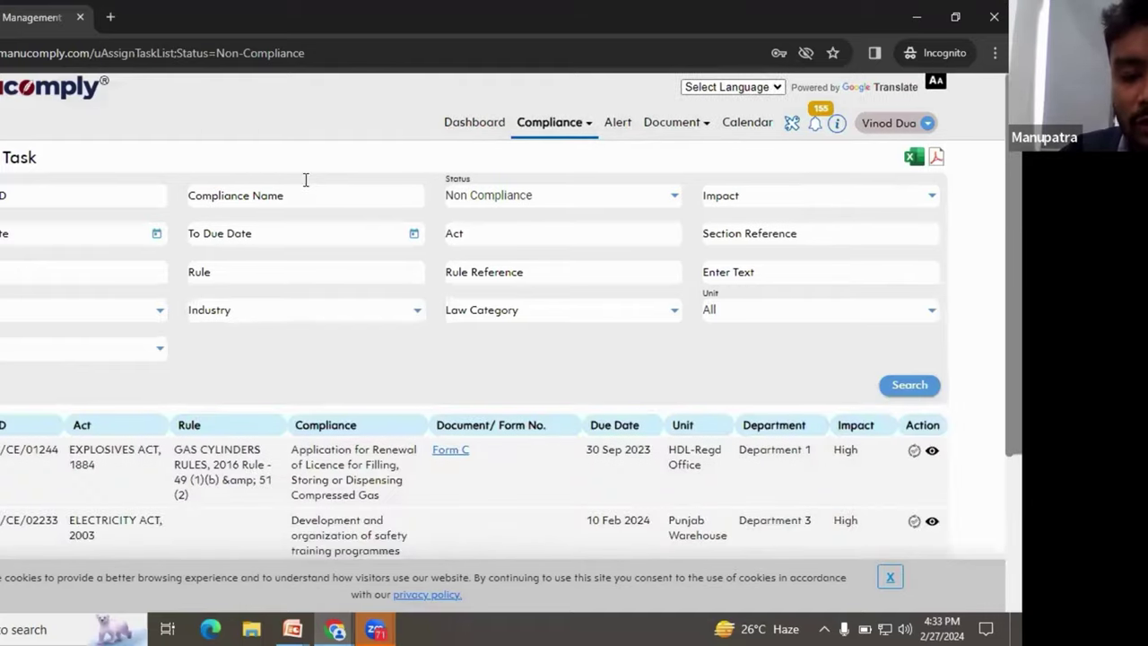
pyautogui.scroll(-2, 305, 180)
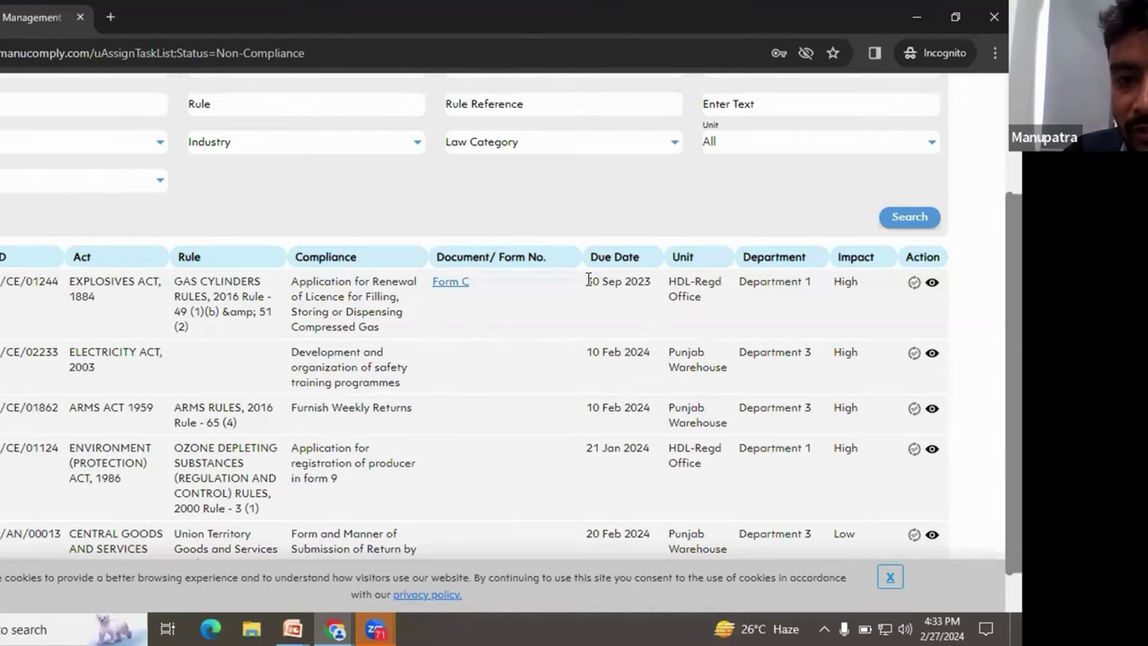
pyautogui.moveTo(588, 281); pyautogui.dragTo(650, 281)
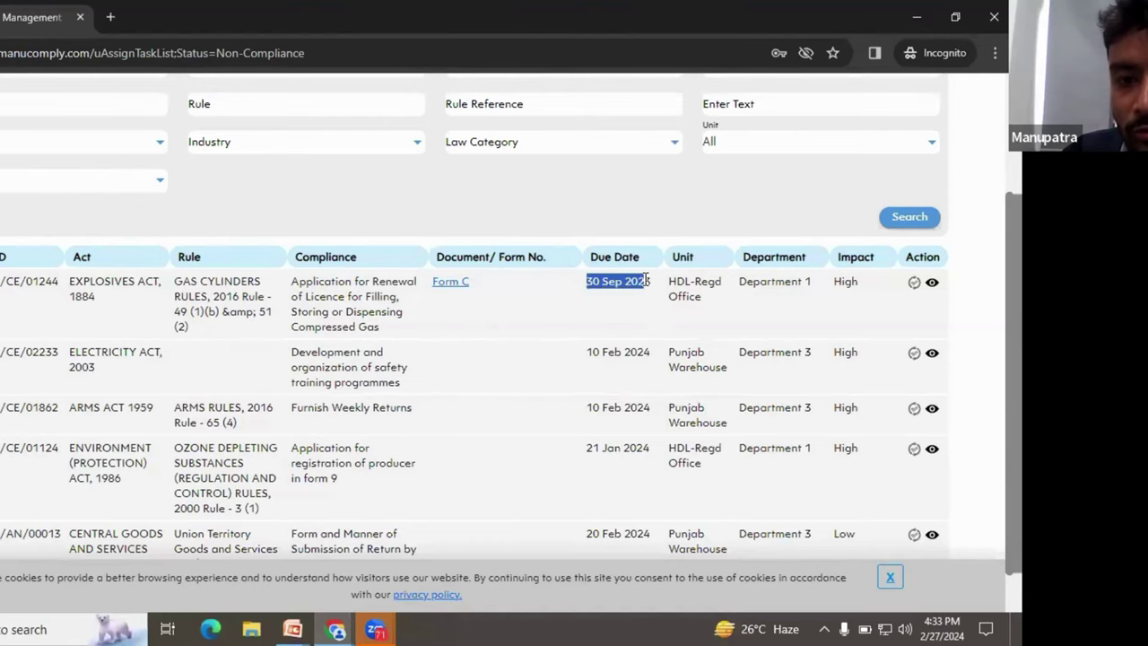
pyautogui.click(914, 283)
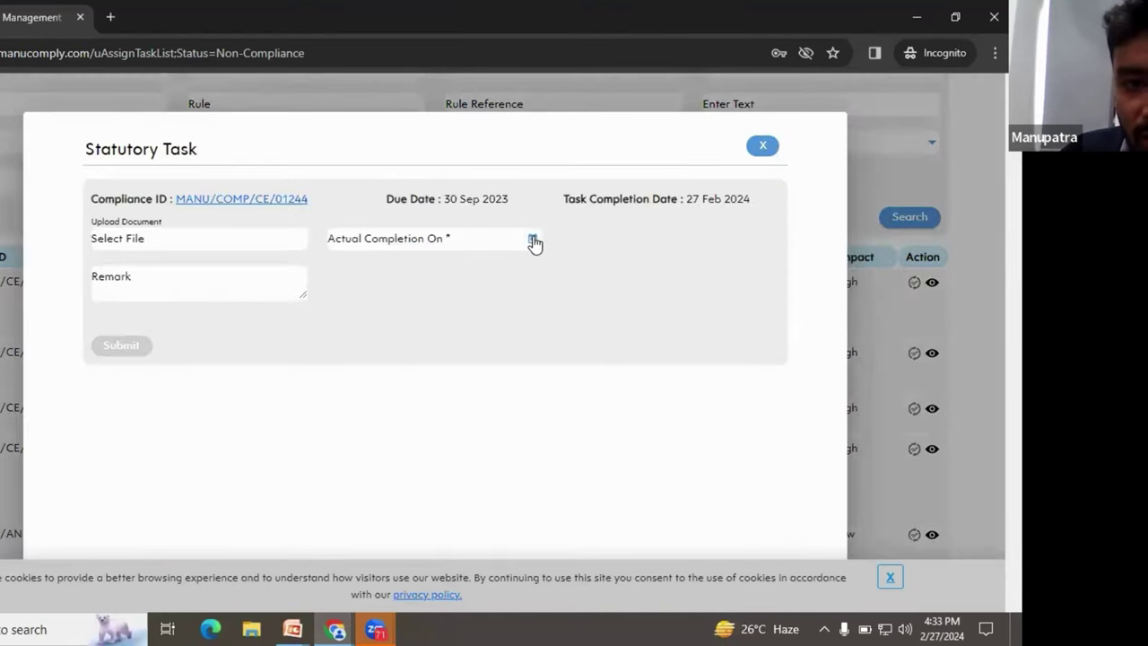
# Step: Set actual completion to 27 Feb 2024 and penalty to 5000
pyautogui.click(534, 242)
pyautogui.click(416, 463)
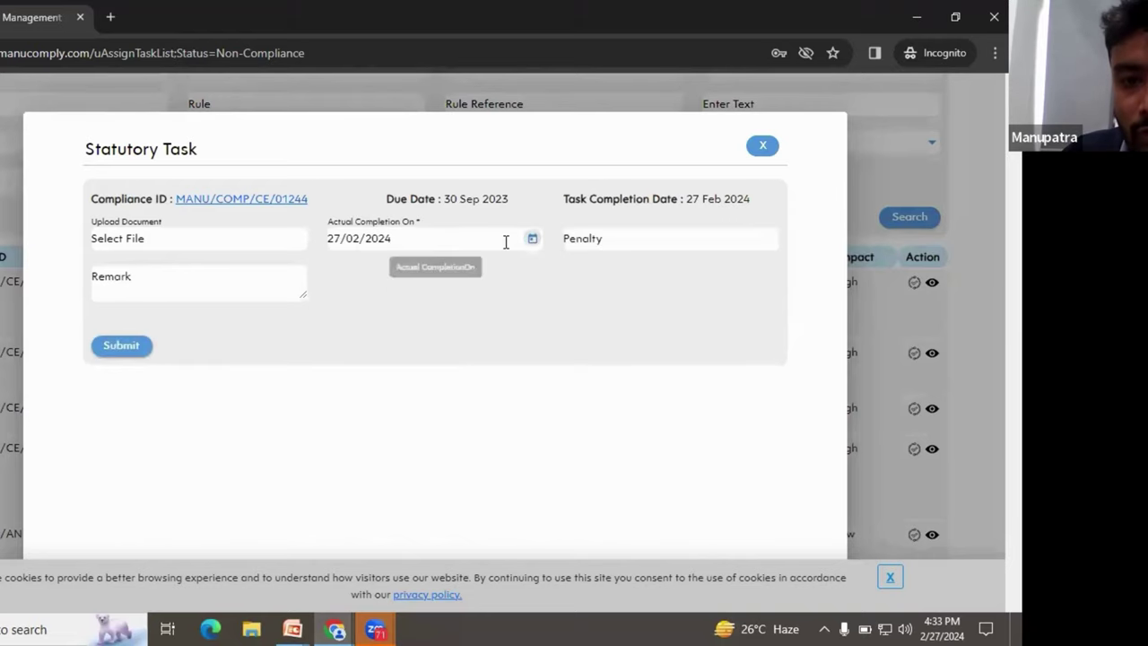
pyautogui.click(567, 240)
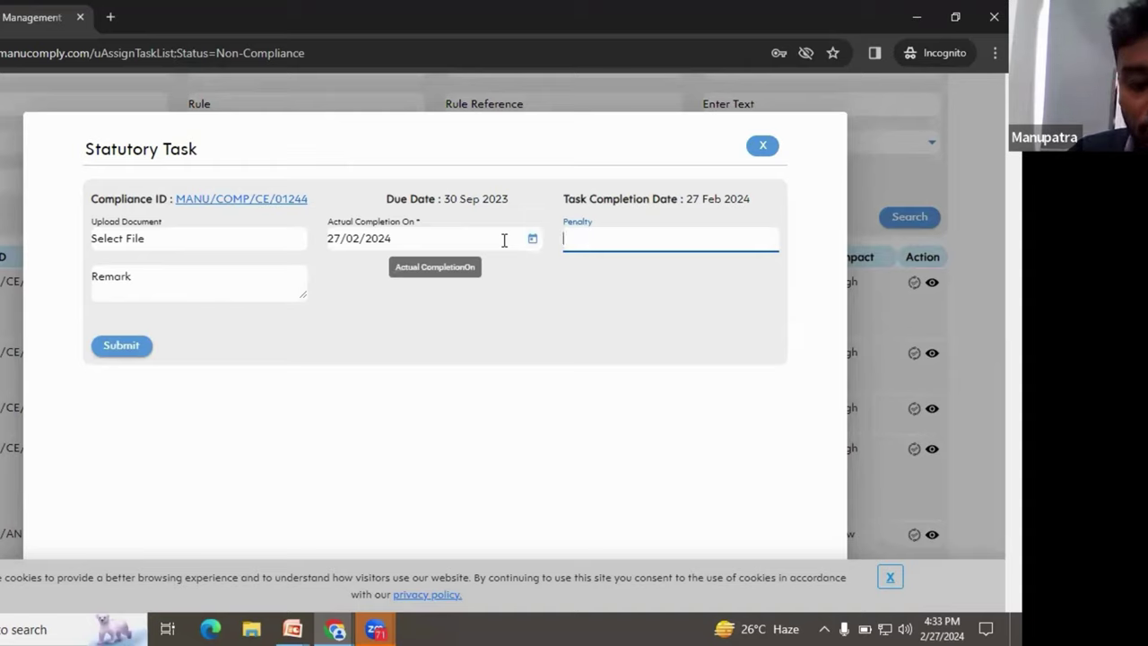
pyautogui.write('5000')
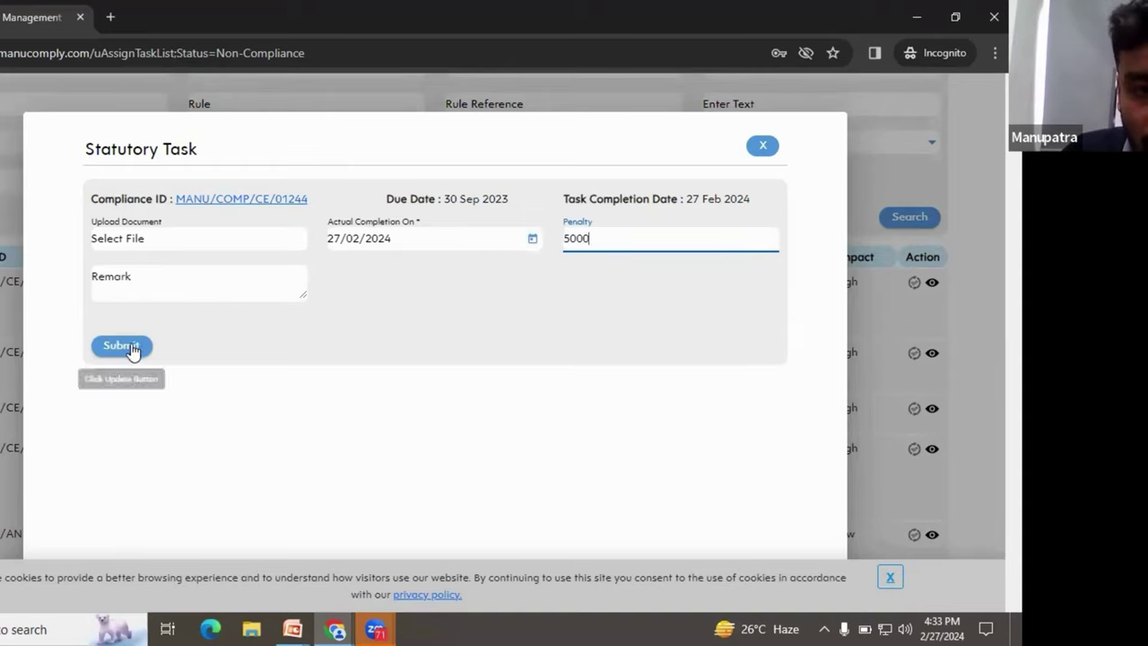
pyautogui.click(130, 348)
pyautogui.click(513, 244)
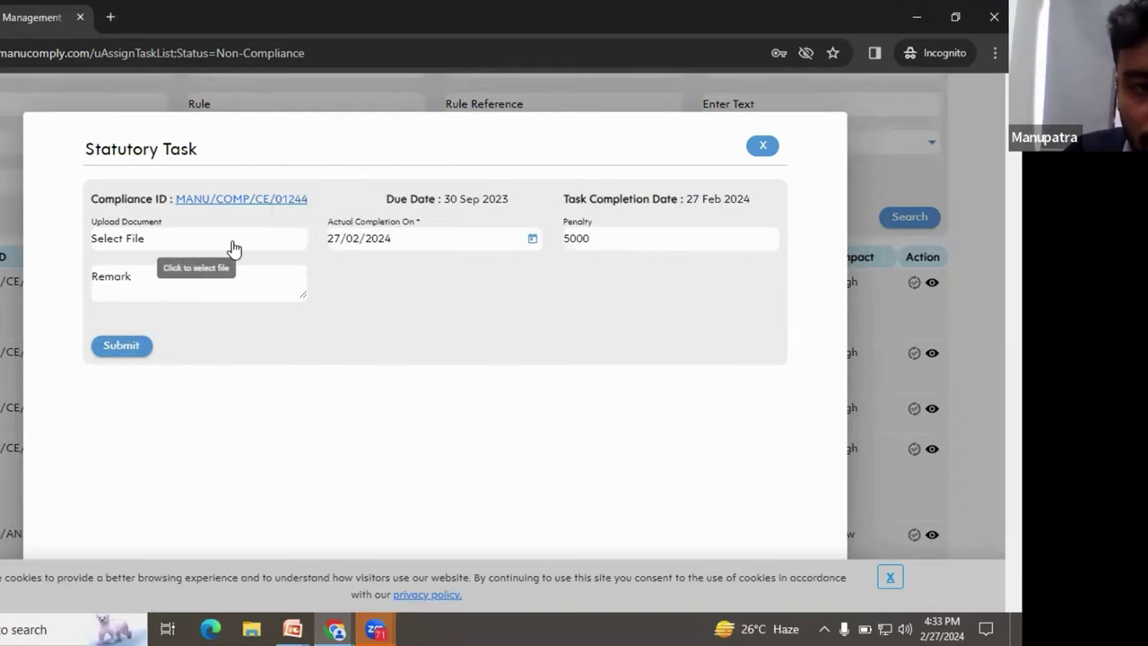
# Step: Attach Test 1.pdf as the proof document
pyautogui.click(174, 257)
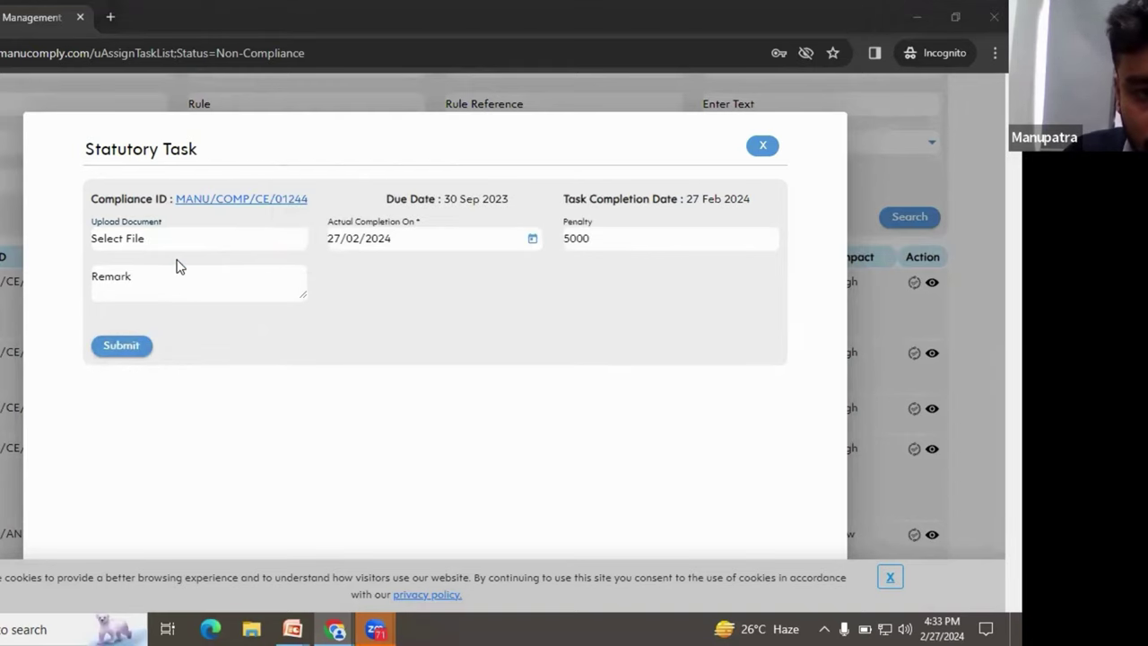
pyautogui.doubleClick(90, 190)
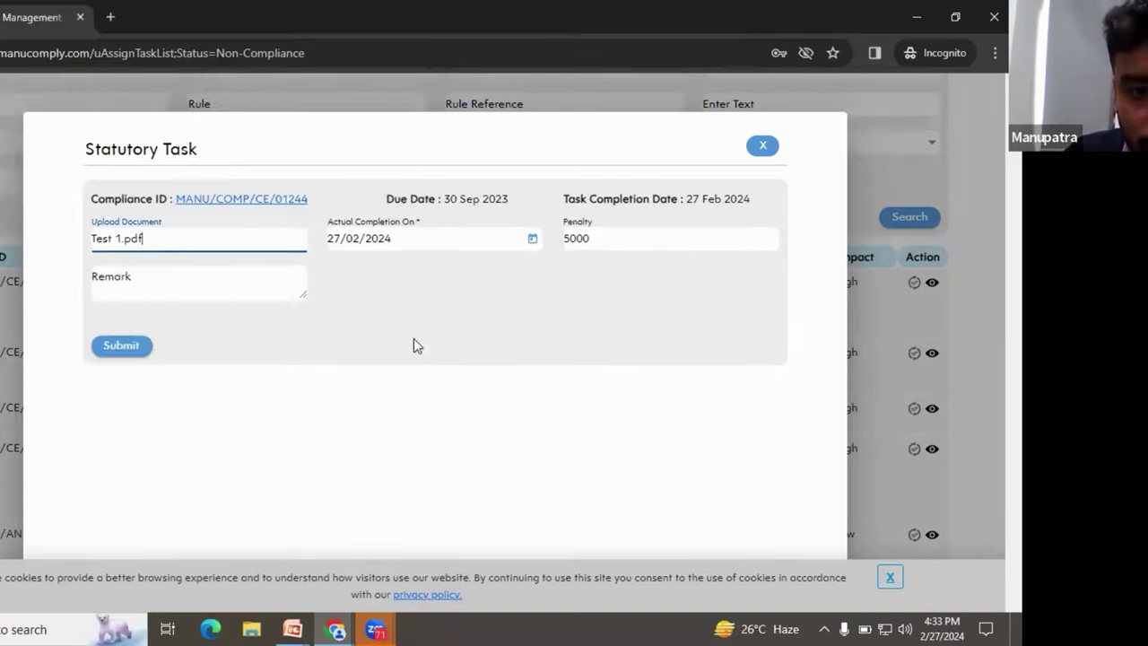
pyautogui.click(533, 239)
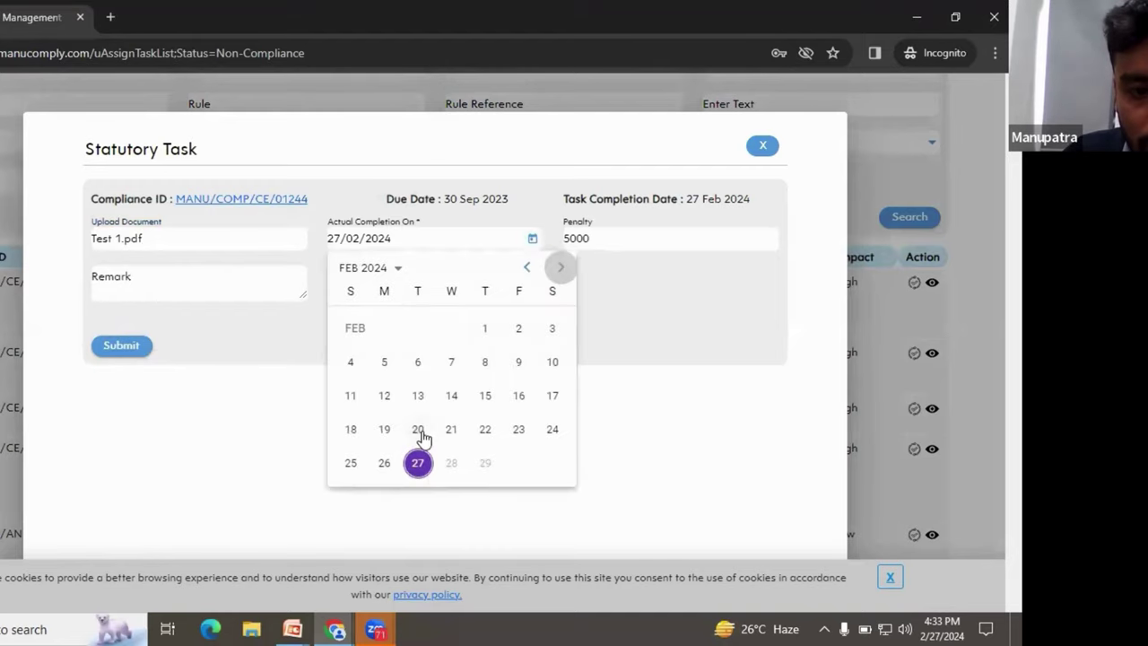
pyautogui.click(239, 359)
# Step: Enter the remark 'Delayed' and submit the task update
pyautogui.click(223, 275)
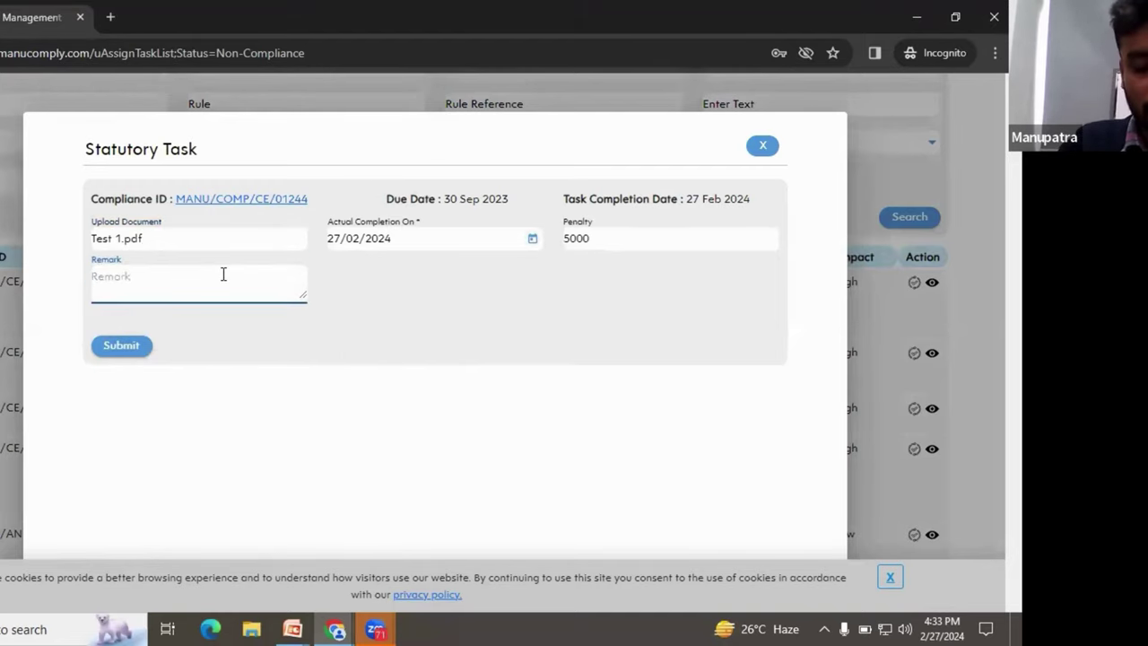
pyautogui.write('Compledted')
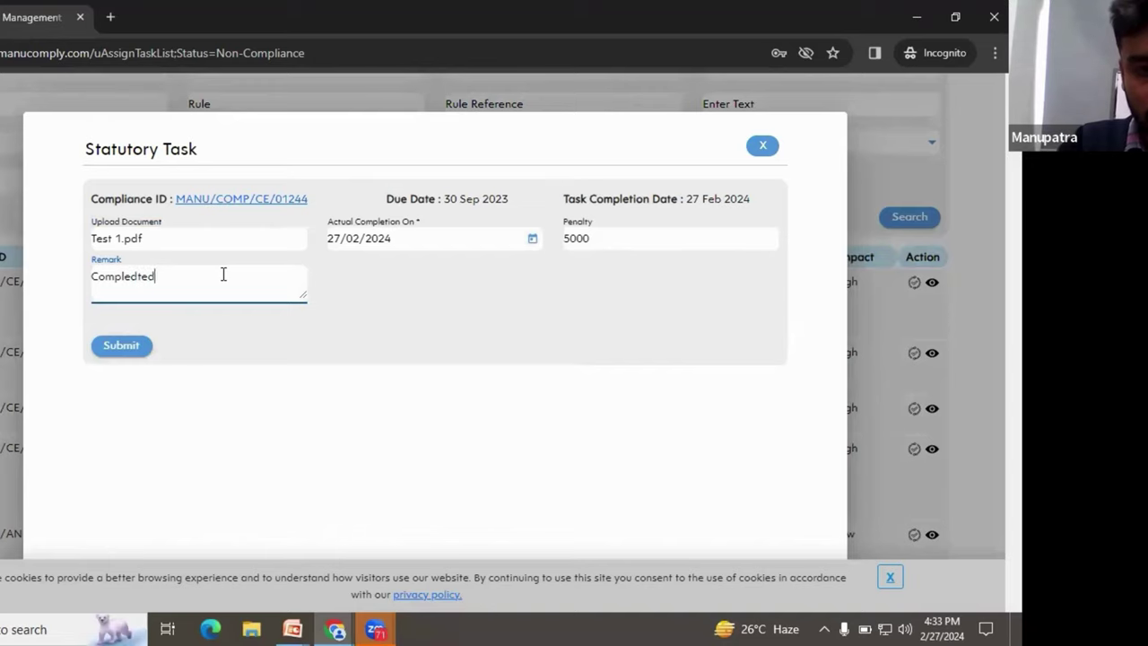
pyautogui.press('BackSpace')
pyautogui.press('BackSpace')
pyautogui.press('BackSpace')
pyautogui.press('BackSpace')
pyautogui.press('BackSpace')
pyautogui.press('BackSpace')
pyautogui.press('BackSpace')
pyautogui.press('BackSpace')
pyautogui.press('BackSpace')
pyautogui.write('Delayed')
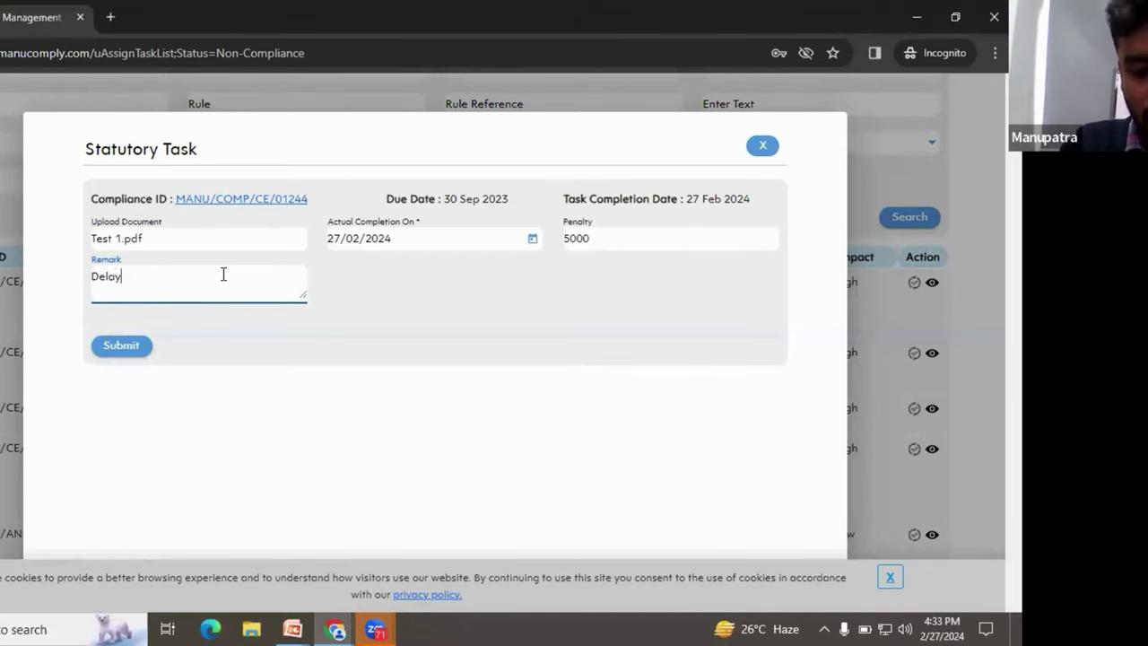
pyautogui.click(136, 346)
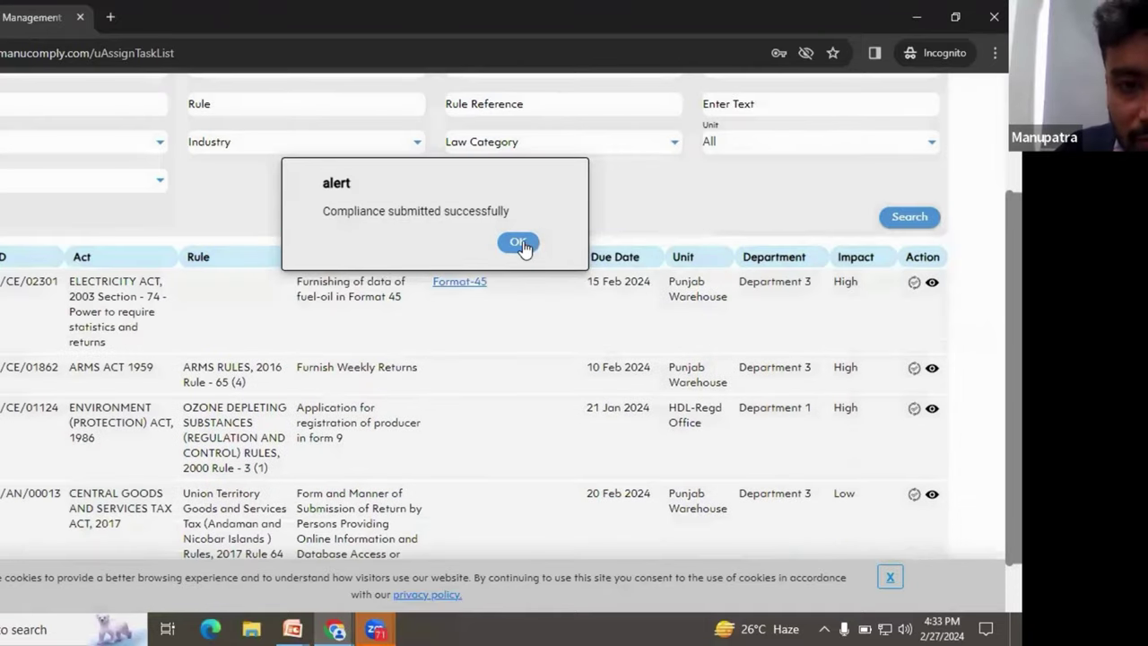
# Step: Acknowledge the success alert and scroll back to the top of the non-compliance list
pyautogui.click(517, 242)
pyautogui.scroll(1, 607, 310)
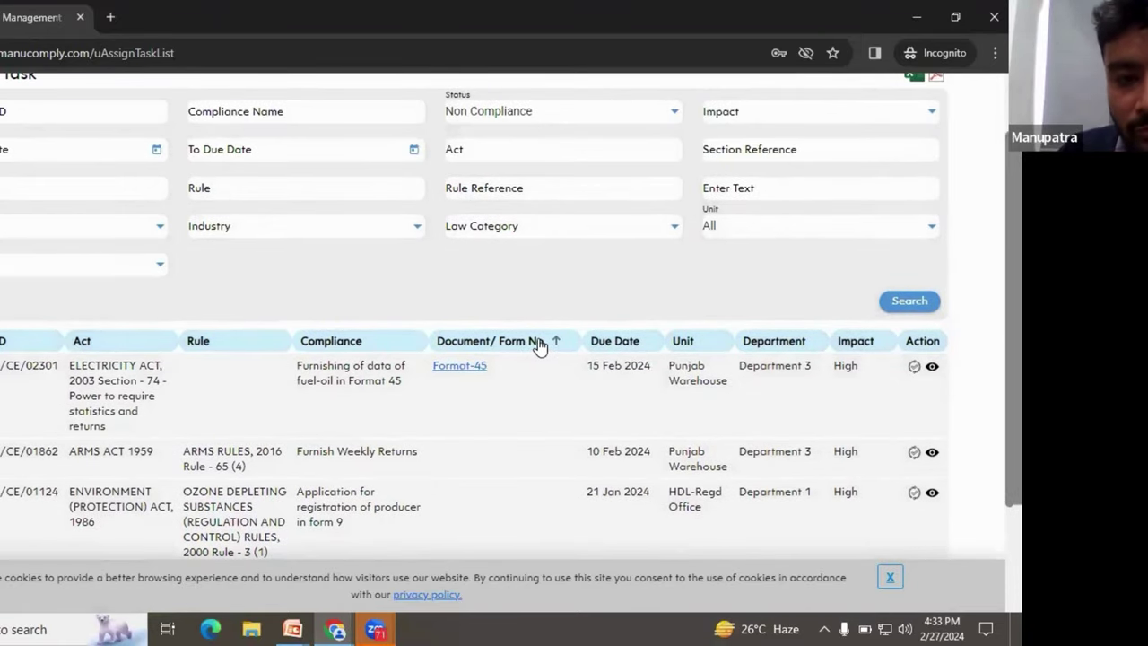
pyautogui.scroll(1, 471, 309)
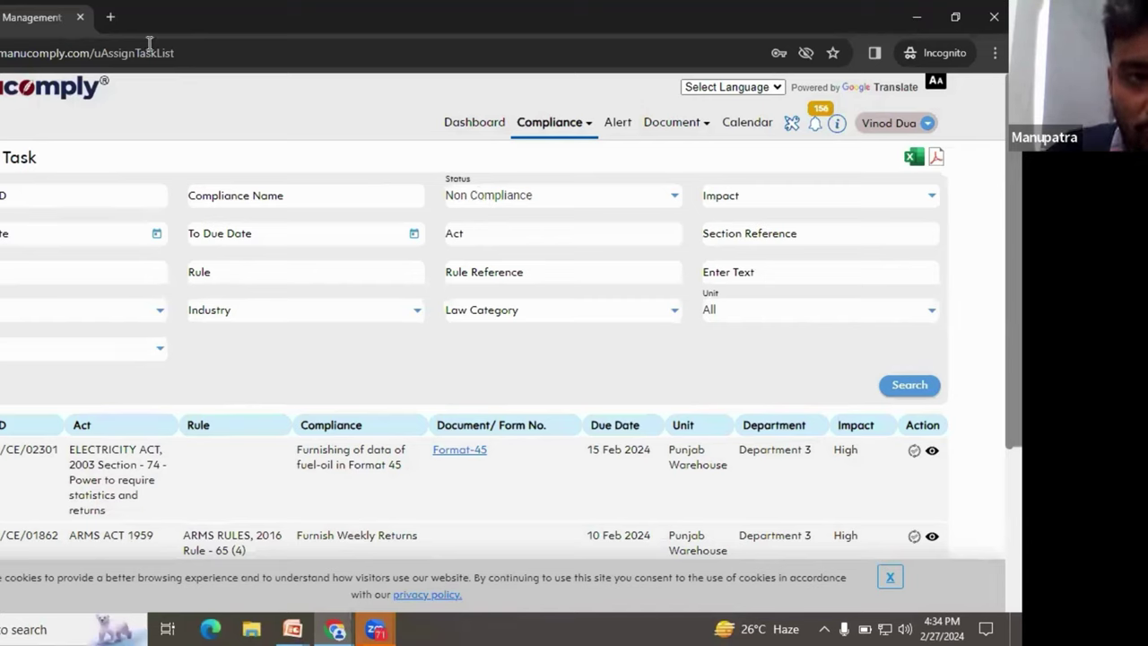
# Step: Open manucomply.com in a new incognito tab and close the webinar pop-up
pyautogui.click(112, 17)
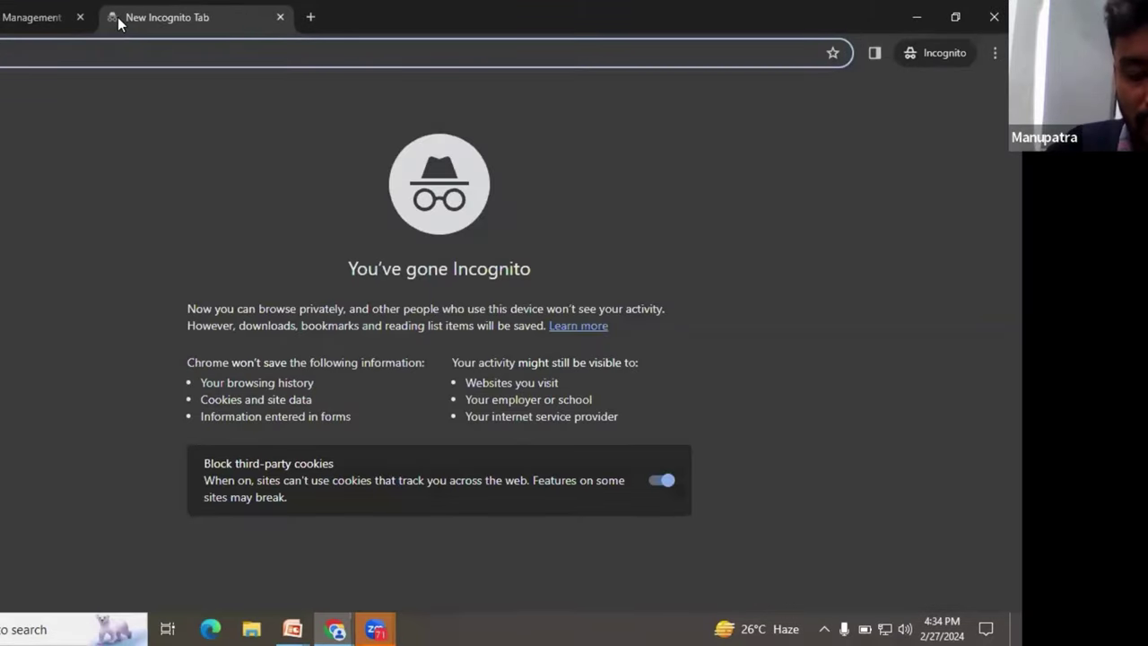
pyautogui.write('man')
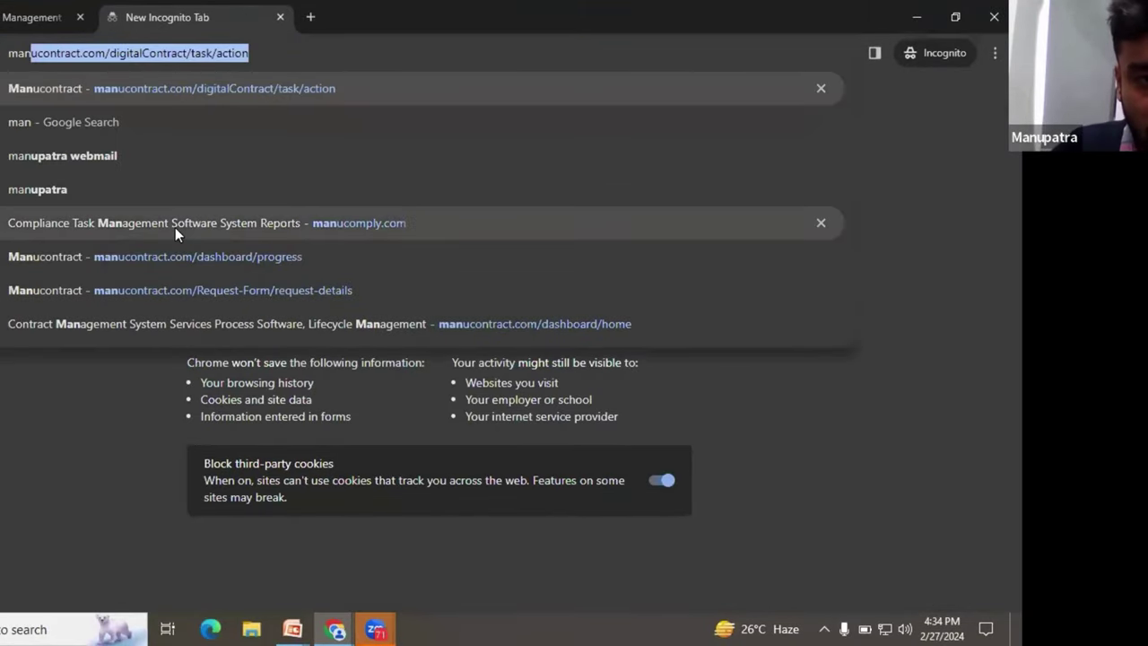
pyautogui.click(179, 224)
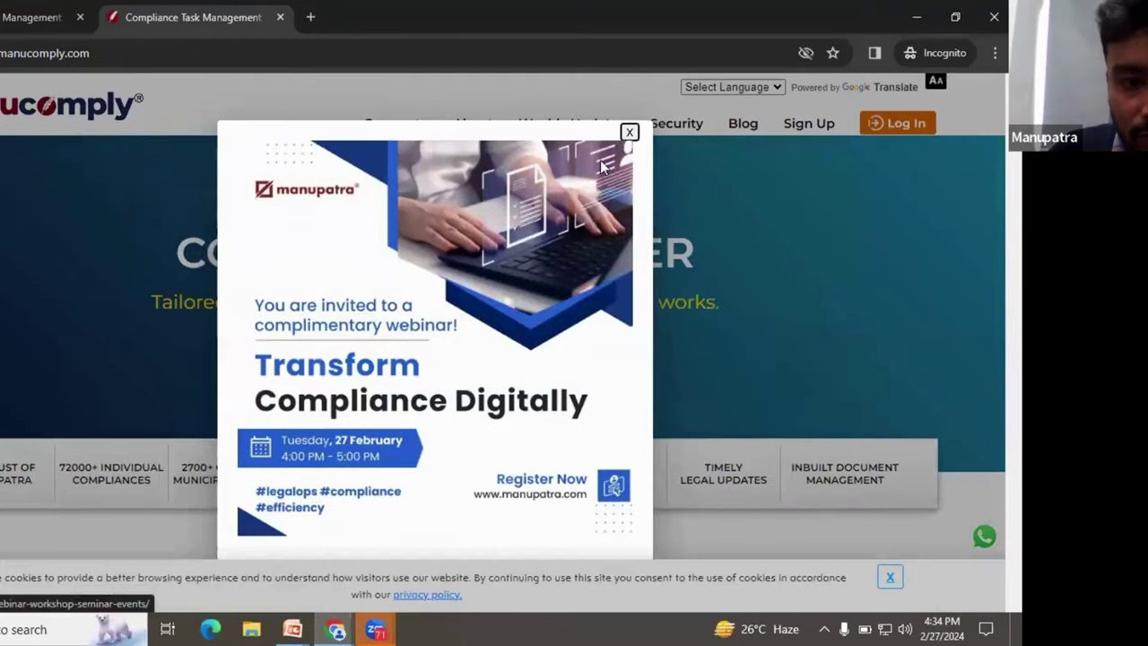
pyautogui.click(630, 132)
pyautogui.scroll(-1, 278, 410)
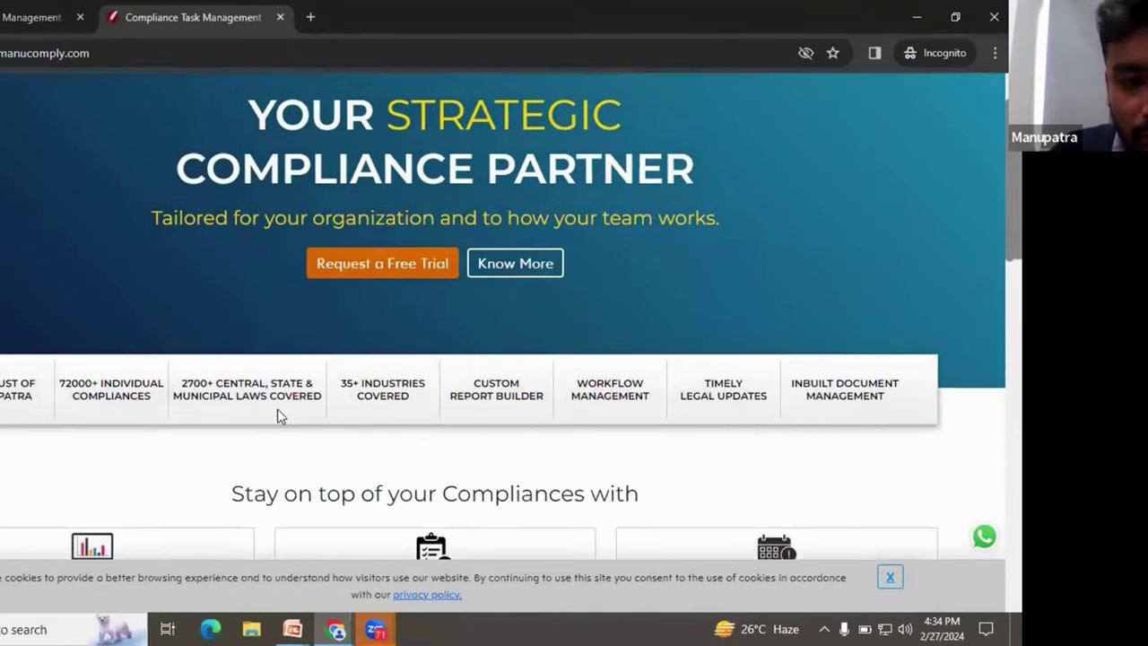